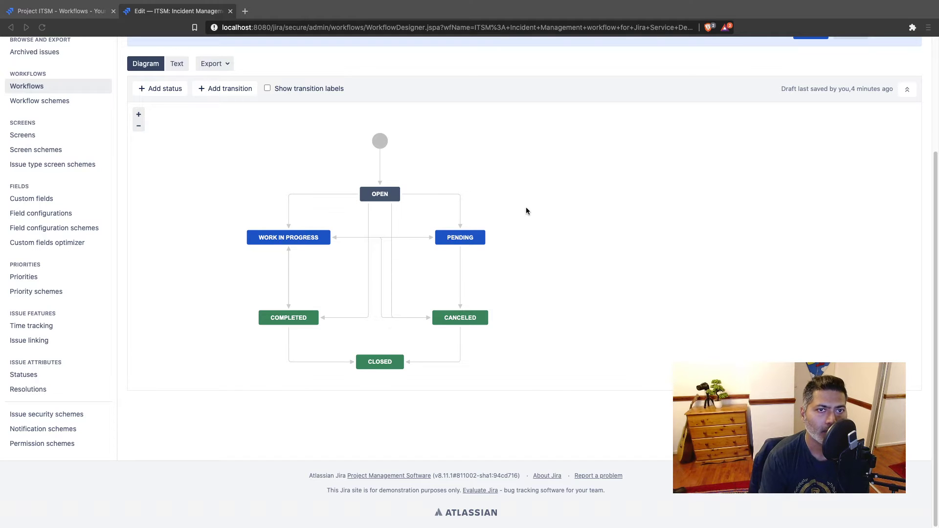
# Enlarge the workflow diagram and compare the options offered by the Create transition with those of the Pending transition.
pyautogui.click(535, 173)
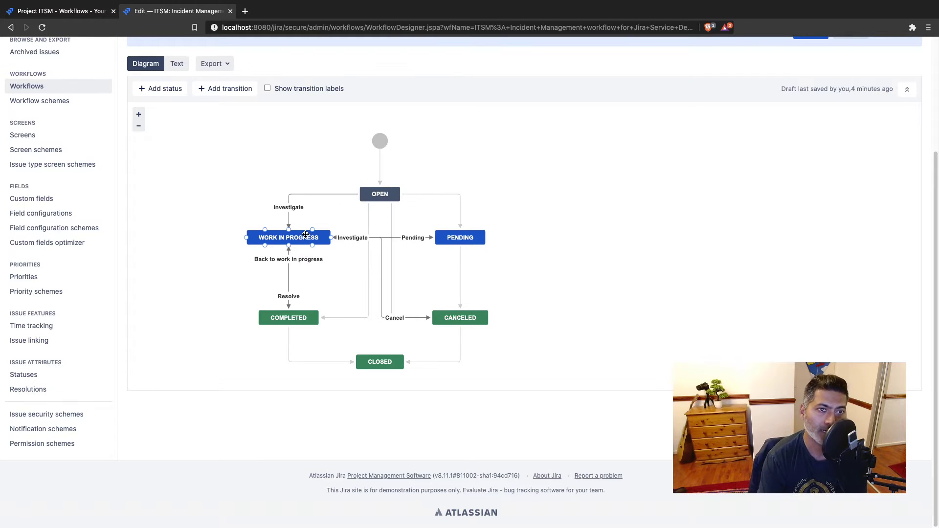
pyautogui.click(379, 163)
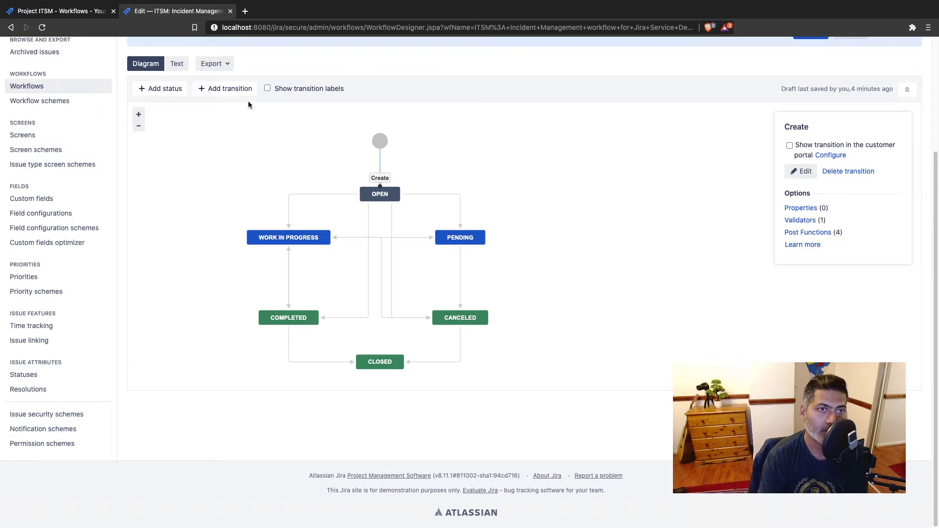
pyautogui.click(138, 114)
pyautogui.moveTo(536, 198); pyautogui.dragTo(549, 231)
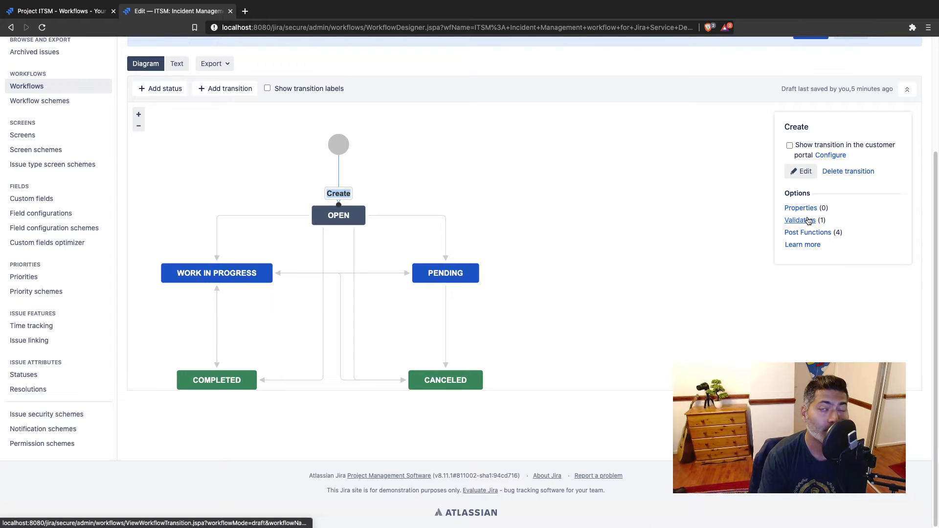
pyautogui.click(443, 186)
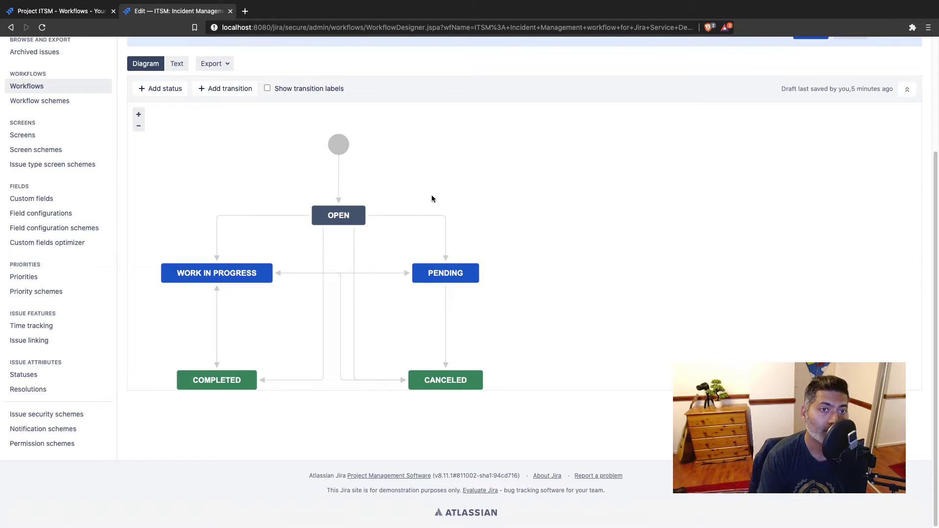
pyautogui.click(409, 214)
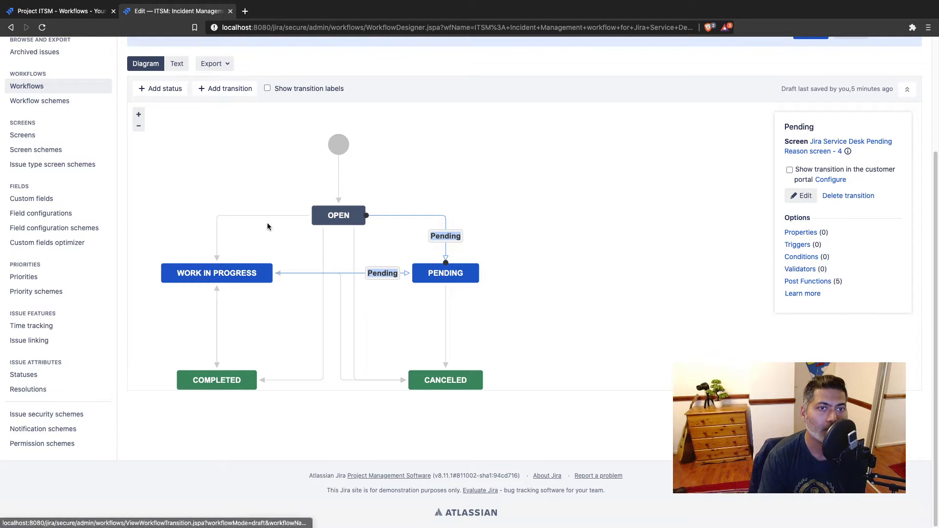
pyautogui.click(340, 178)
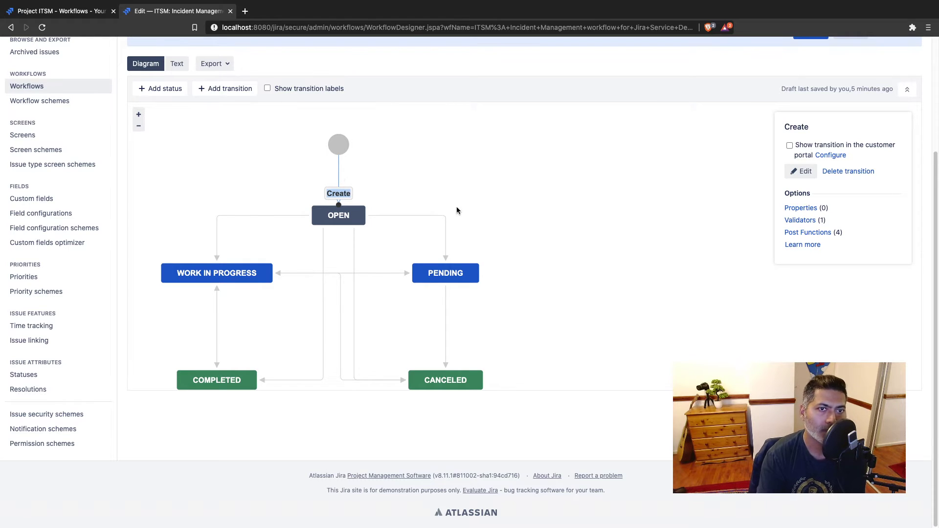
pyautogui.click(427, 216)
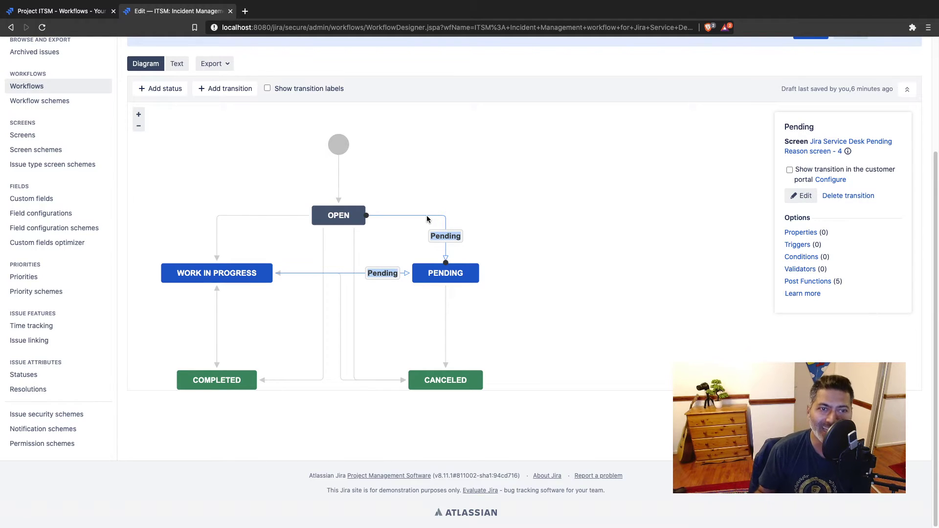
pyautogui.click(456, 164)
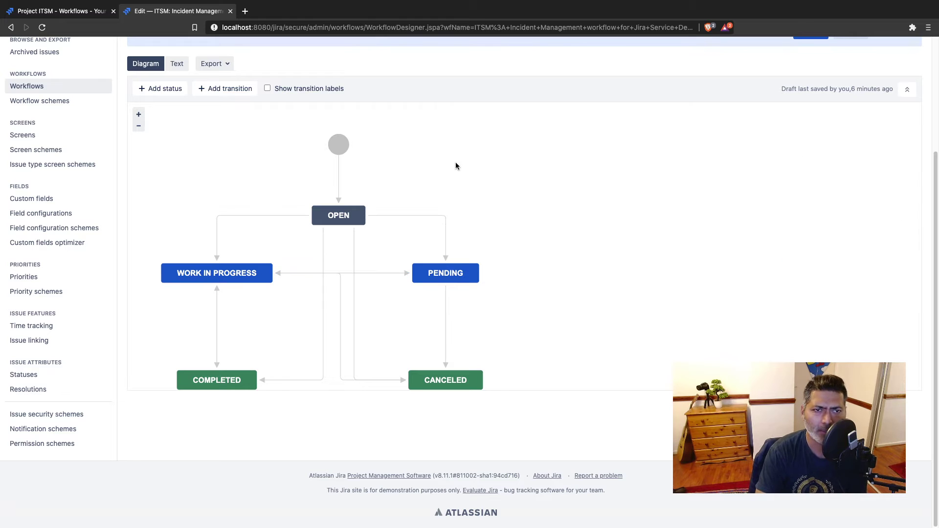
# View the Pending transition's triggers in a separate tab, read the trigger description and close that tab.
pyautogui.click(432, 218)
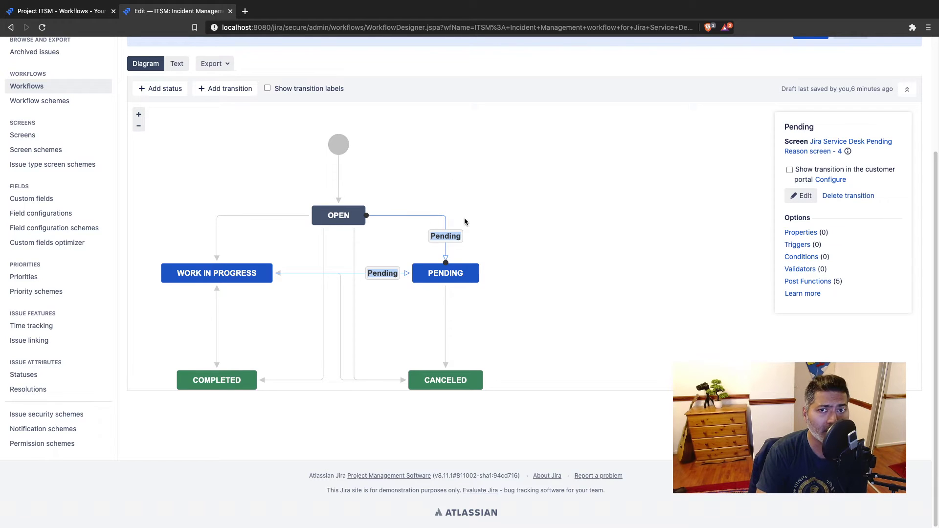
pyautogui.click(797, 248)
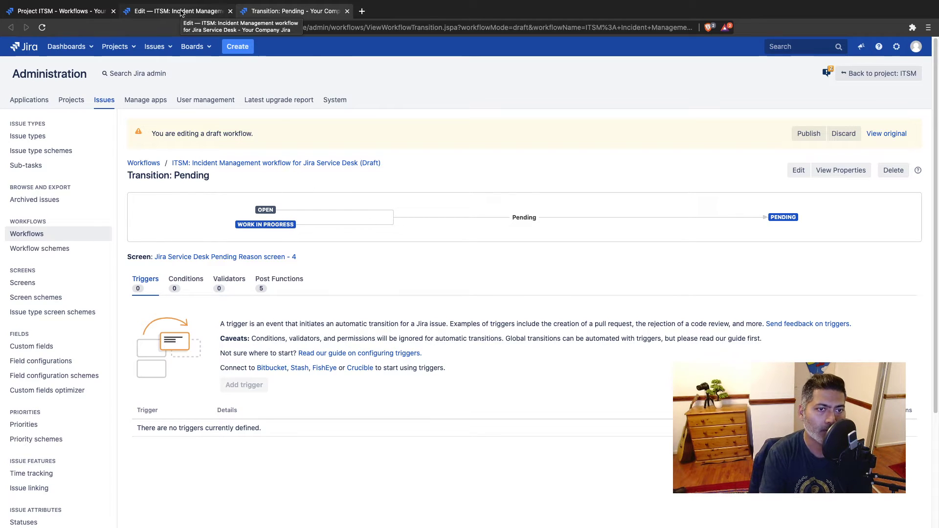
pyautogui.doubleClick(345, 324)
pyautogui.tripleClick(345, 323)
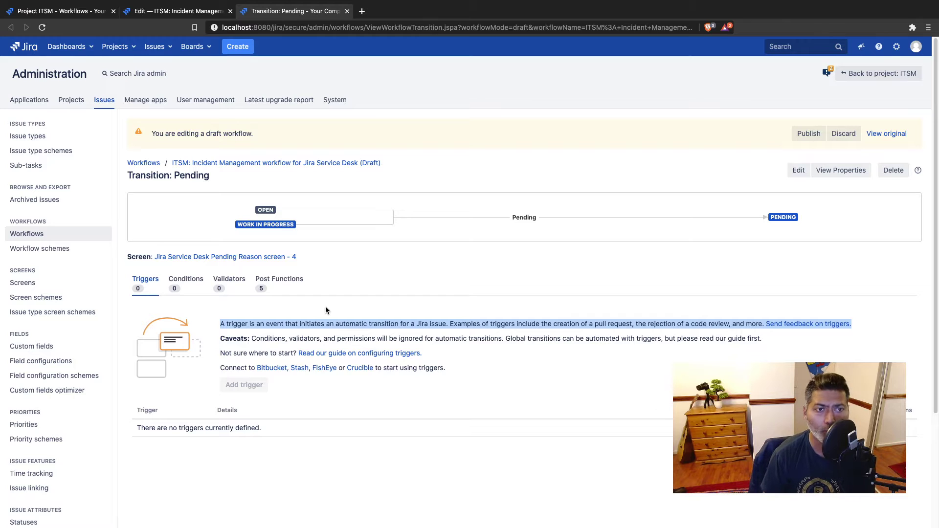
pyautogui.click(347, 11)
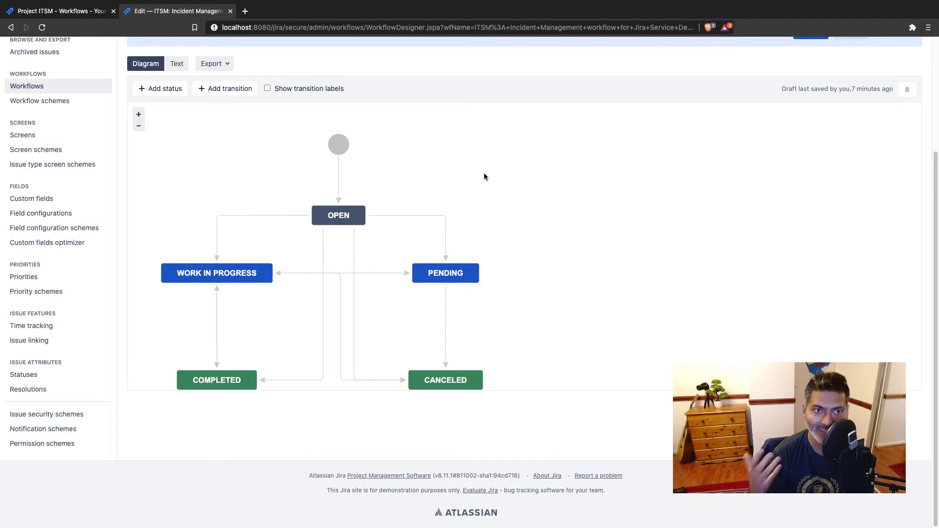
# Inspect the Create and Pending transitions in the diagram again and open the post functions of each in its own tab.
pyautogui.click(339, 177)
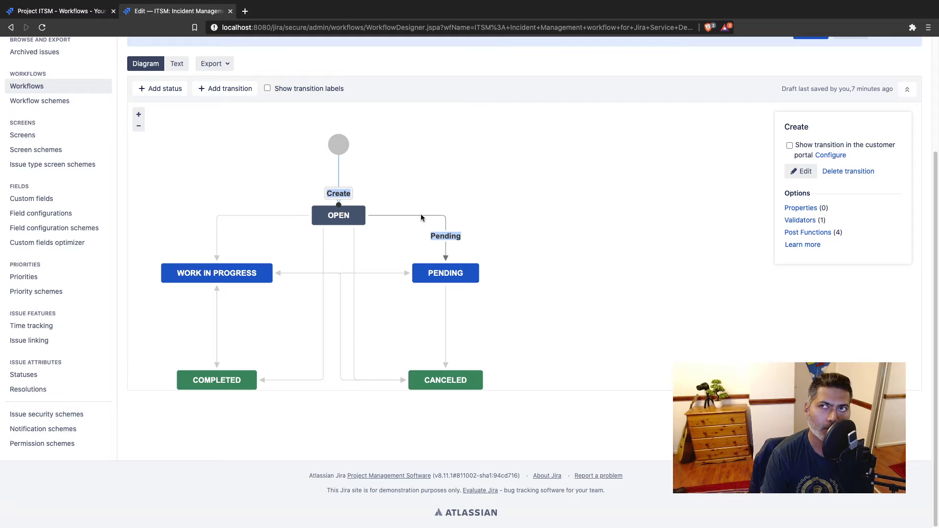
pyautogui.click(432, 168)
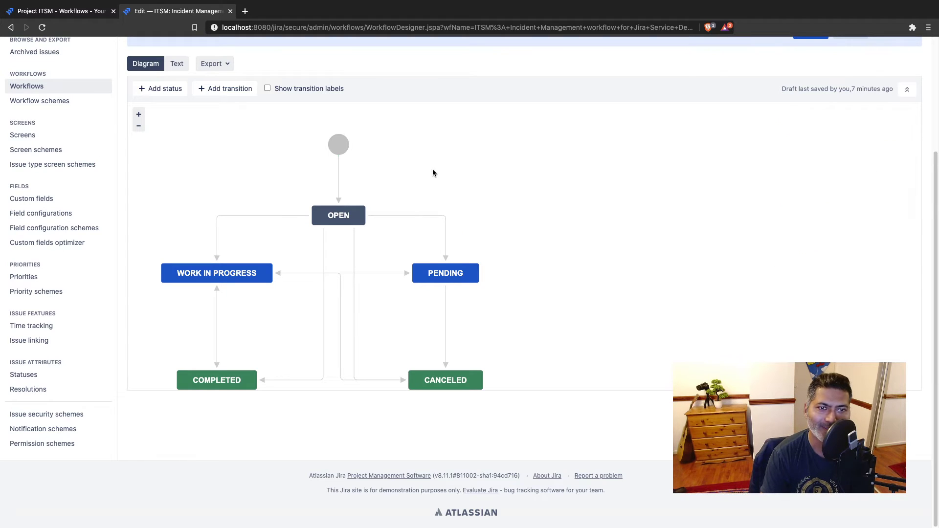
pyautogui.click(394, 215)
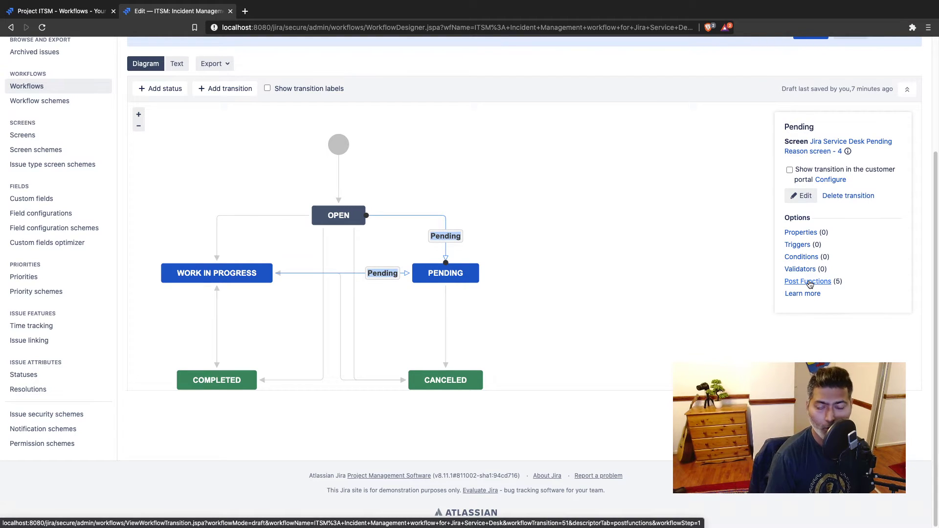
pyautogui.click(336, 184)
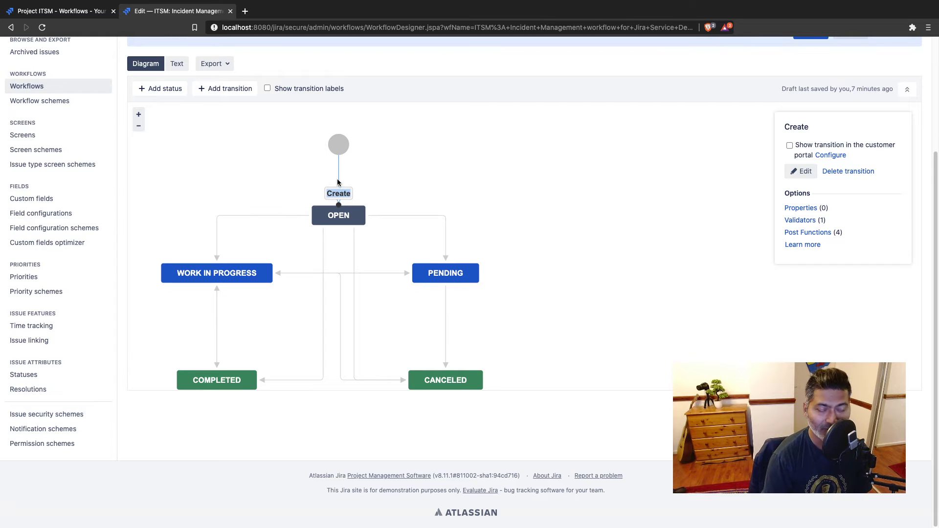
pyautogui.middleClick(807, 233)
pyautogui.click(448, 230)
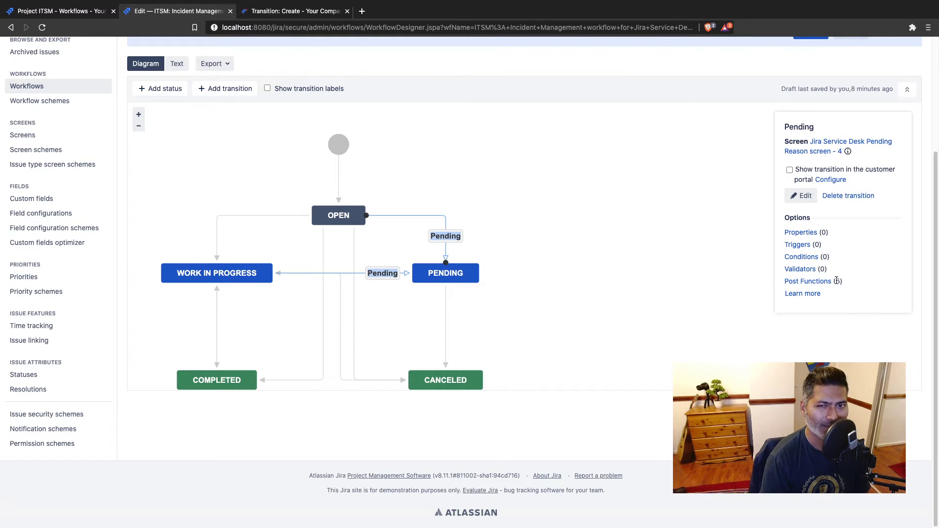
pyautogui.middleClick(807, 283)
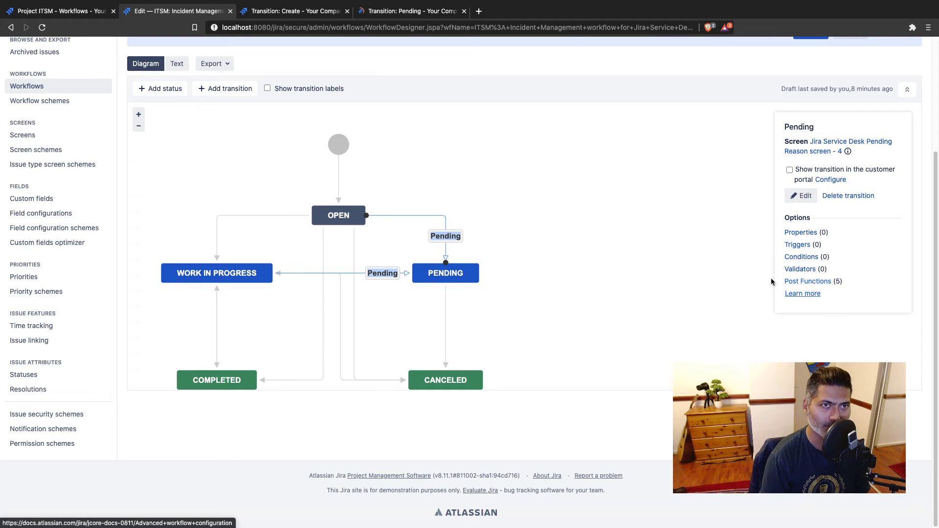
# Read through the Pending transition's post functions, from setting the issue status to firing the Generic Event.
pyautogui.click(395, 12)
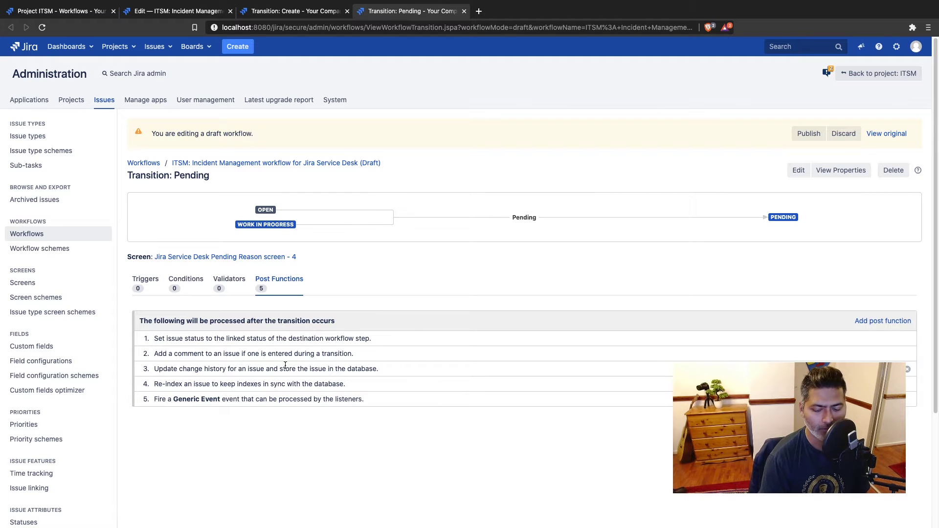
pyautogui.hotkey('ctrl', '+')
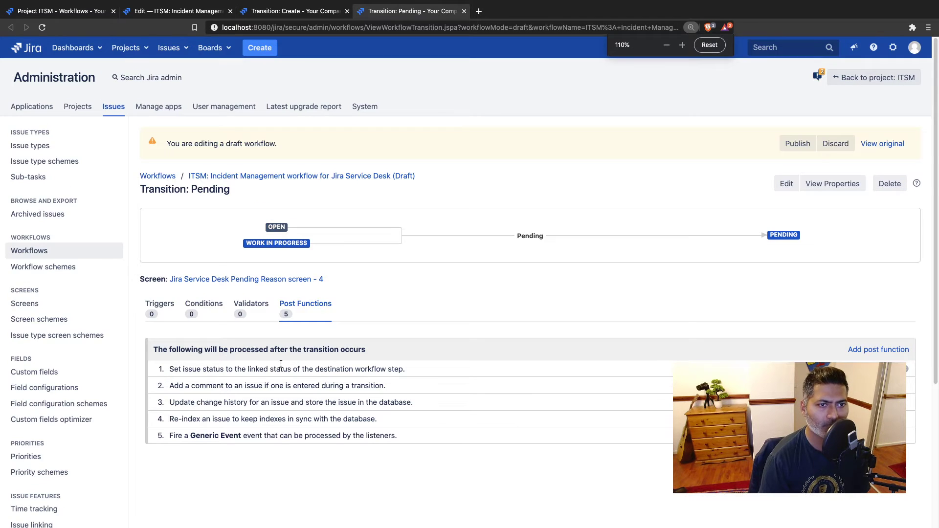
pyautogui.scroll(-3, 288, 361)
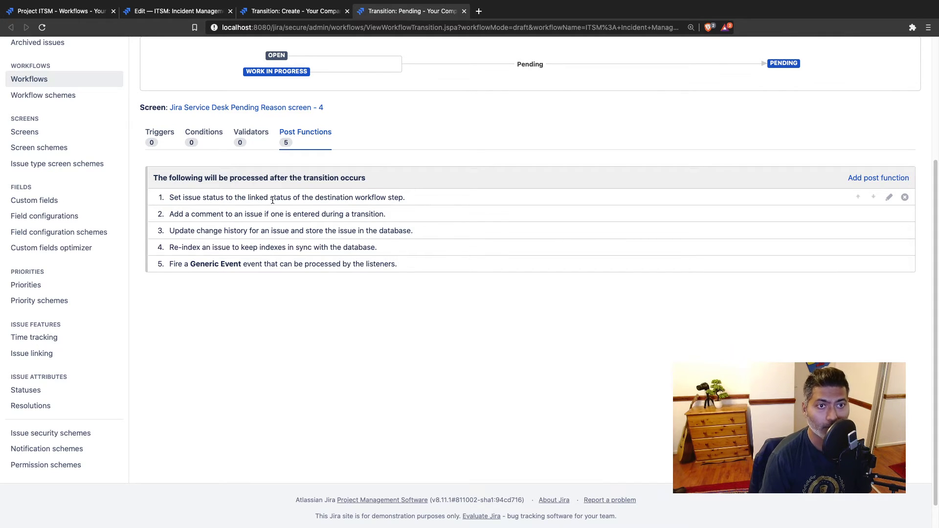
pyautogui.doubleClick(338, 197)
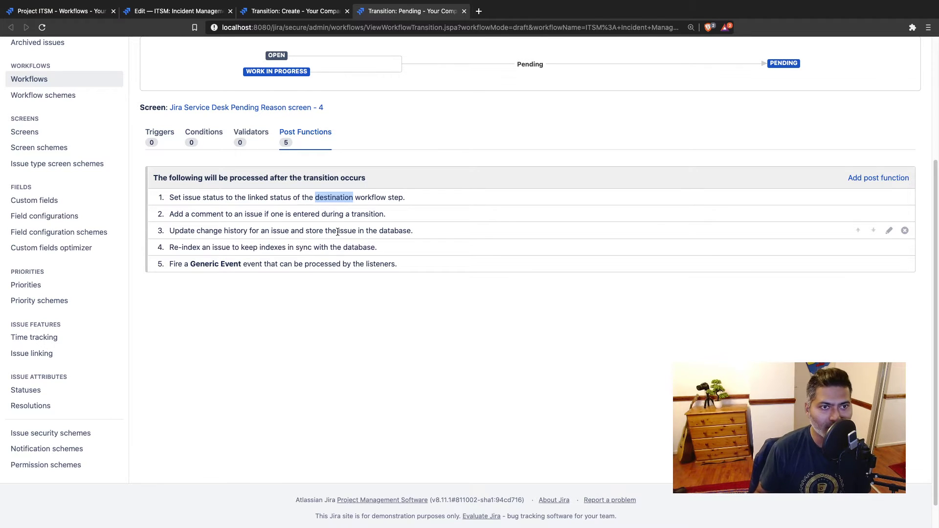
pyautogui.tripleClick(232, 212)
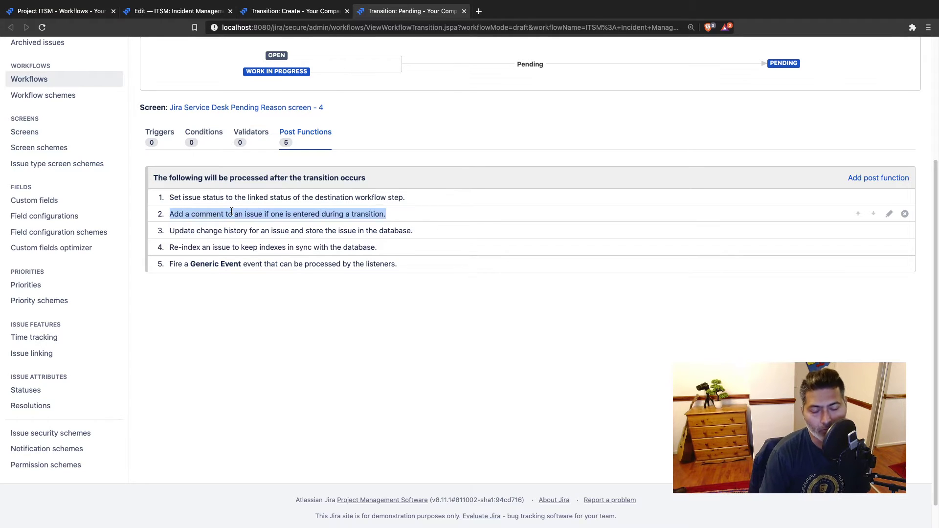
pyautogui.tripleClick(200, 232)
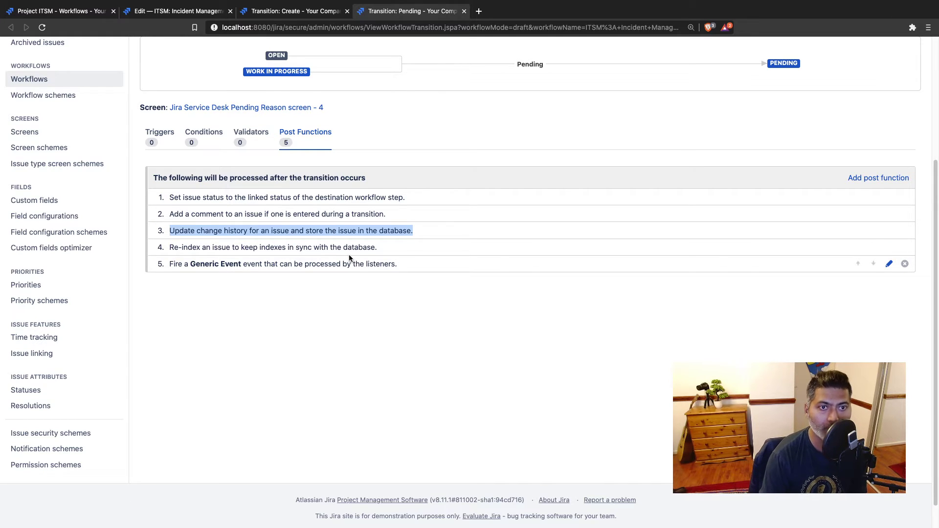
pyautogui.tripleClick(247, 265)
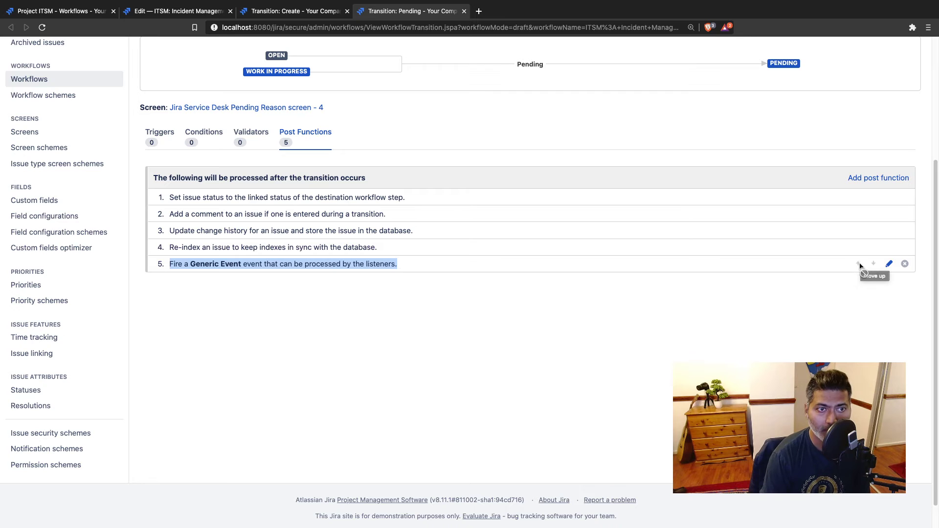
# Open the parameters of Pending's Generic Event post function, examine the events that can be fired and cancel the edit.
pyautogui.click(890, 265)
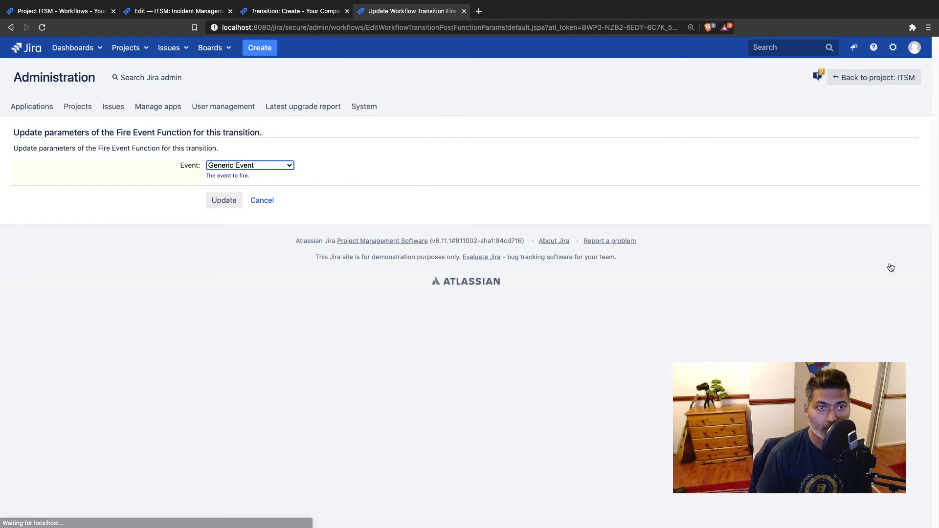
pyautogui.click(239, 167)
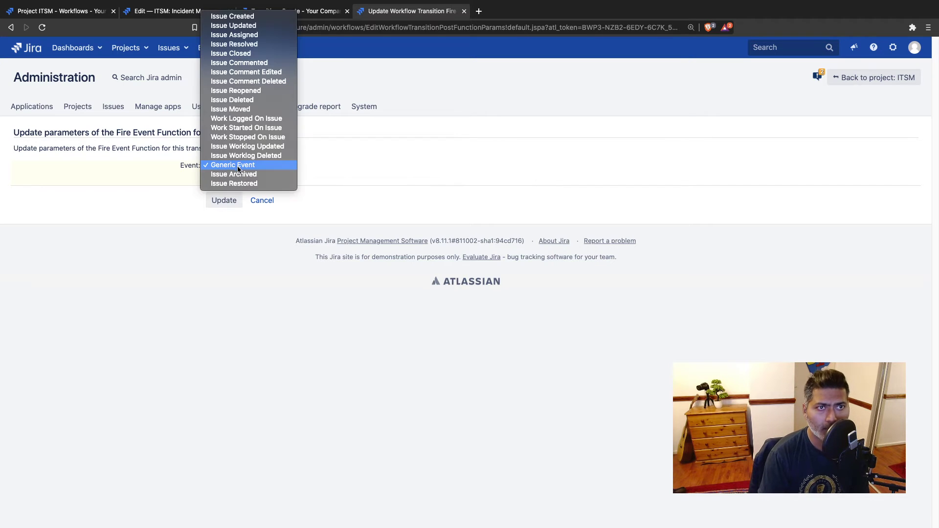
pyautogui.click(439, 165)
pyautogui.click(259, 172)
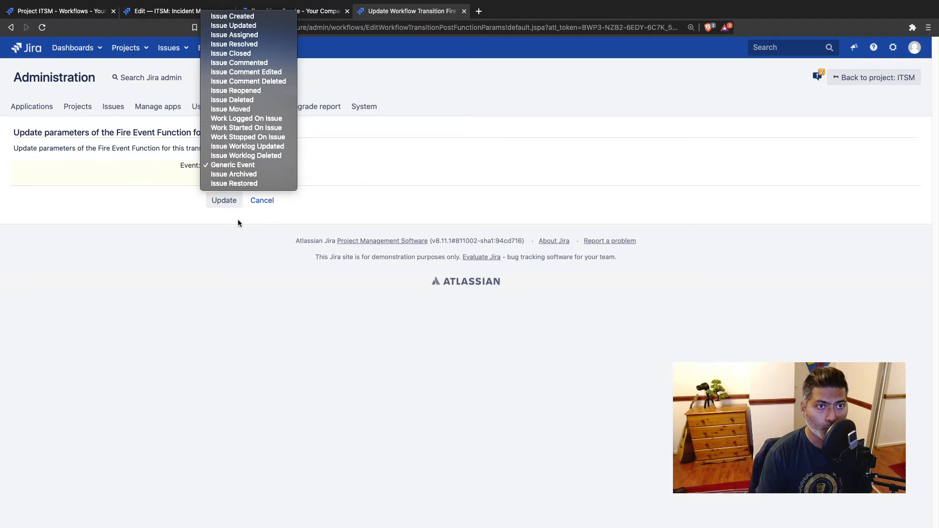
pyautogui.click(218, 252)
pyautogui.click(248, 165)
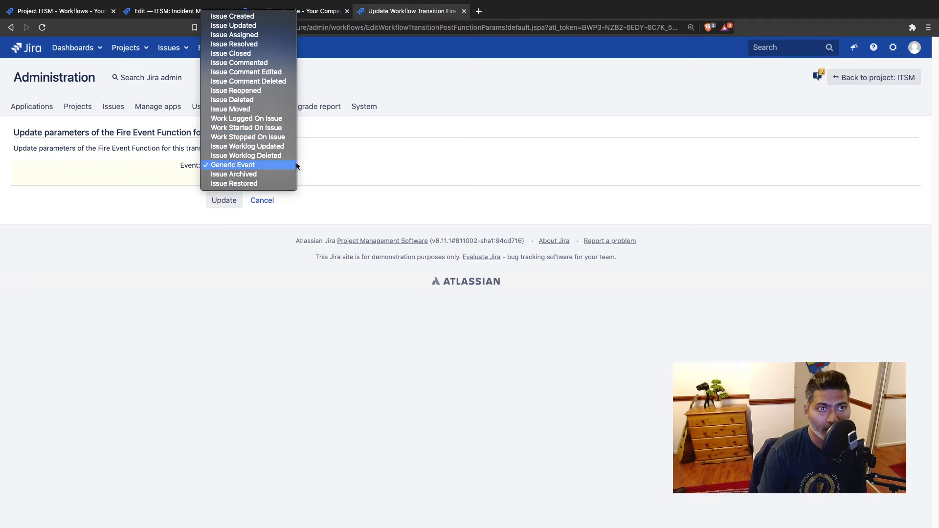
pyautogui.click(255, 165)
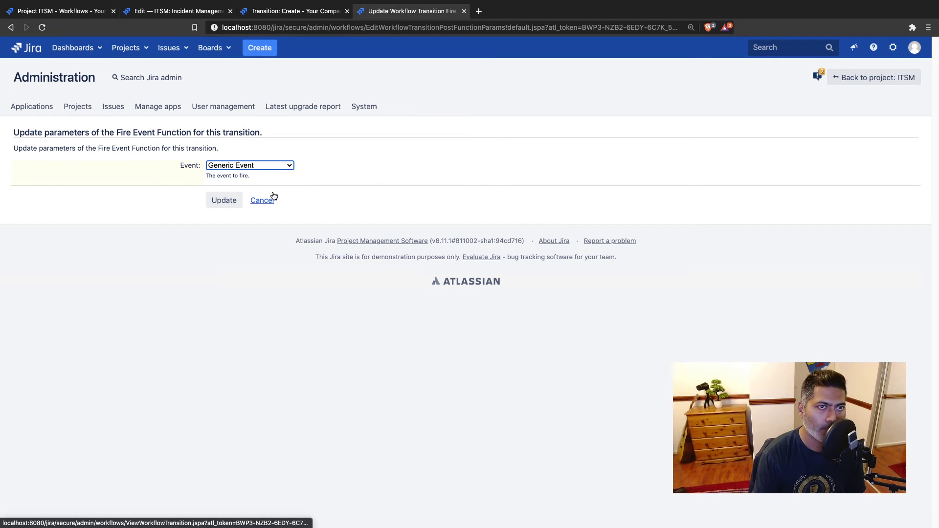
pyautogui.click(275, 166)
pyautogui.click(196, 267)
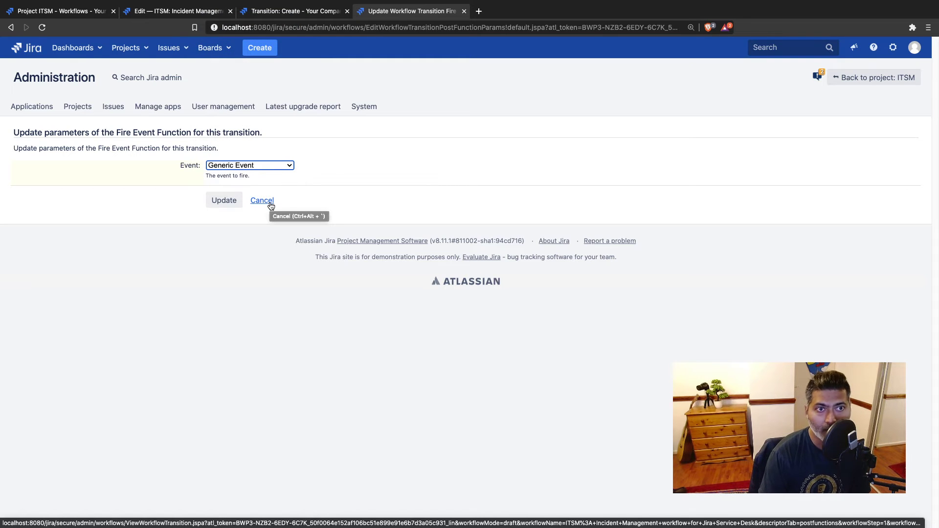
pyautogui.click(270, 205)
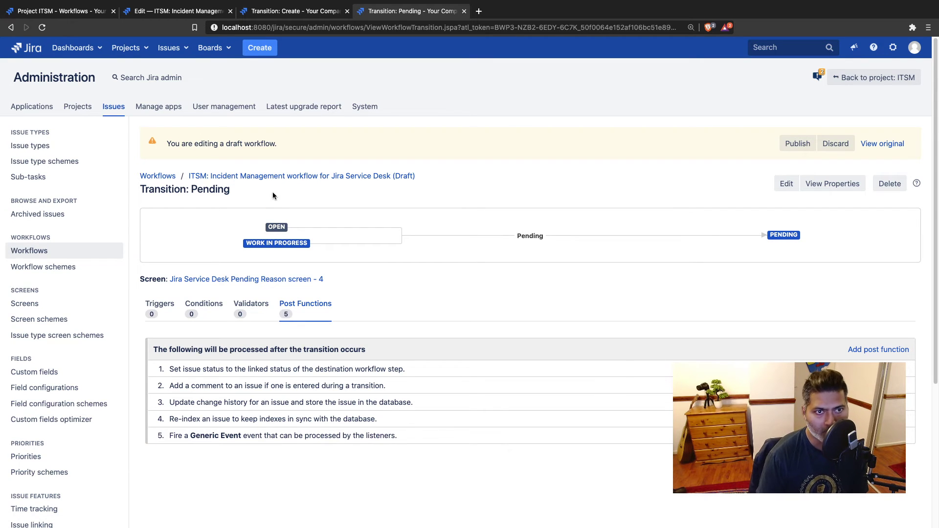
# Examine the Create transition's post functions, notably the one that creates the issue, and return to the Pending transition's list.
pyautogui.click(311, 12)
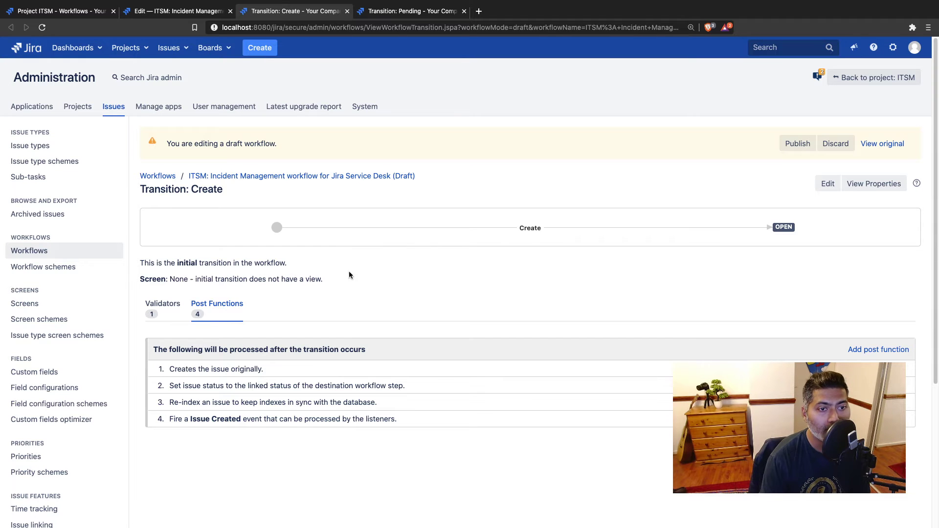
pyautogui.tripleClick(211, 370)
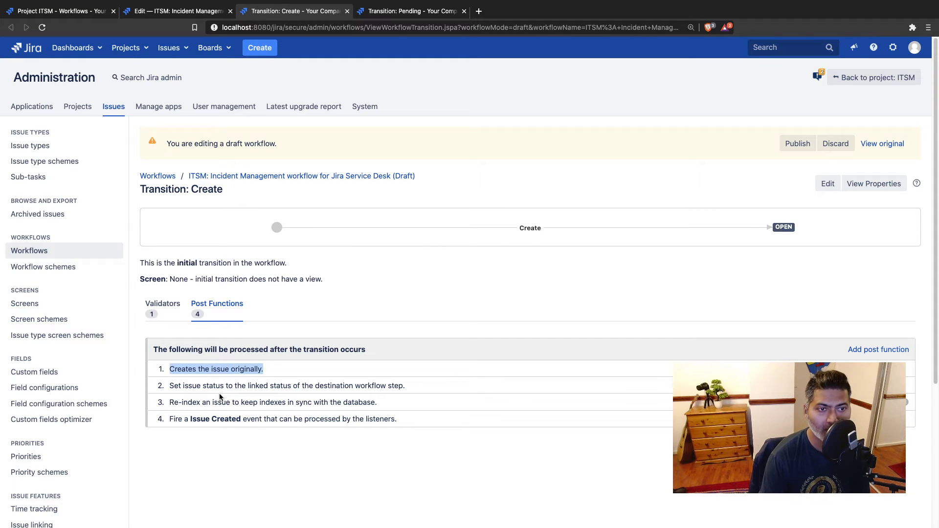
pyautogui.click(409, 11)
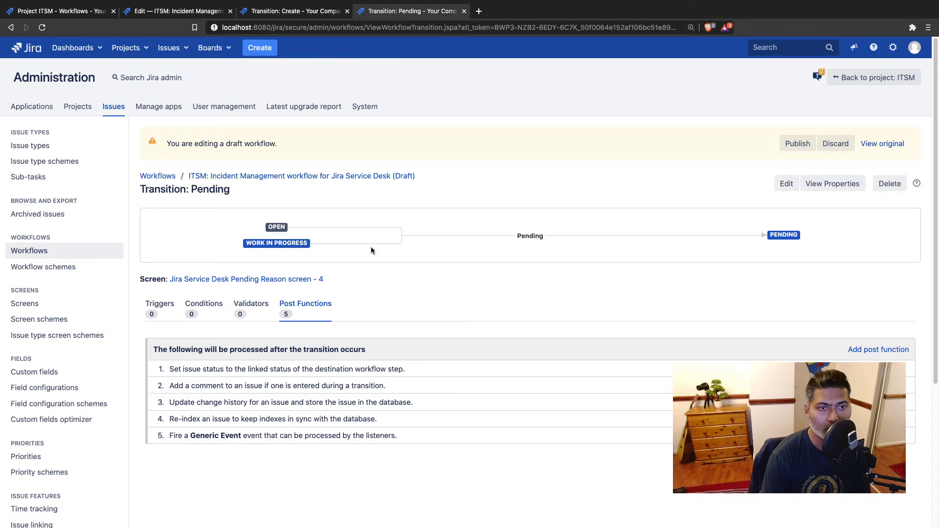
# Compare the post functions of the Pending and Create transitions, notably the one that sets the issue status to the destination step's linked status.
pyautogui.scroll(-2, 369, 247)
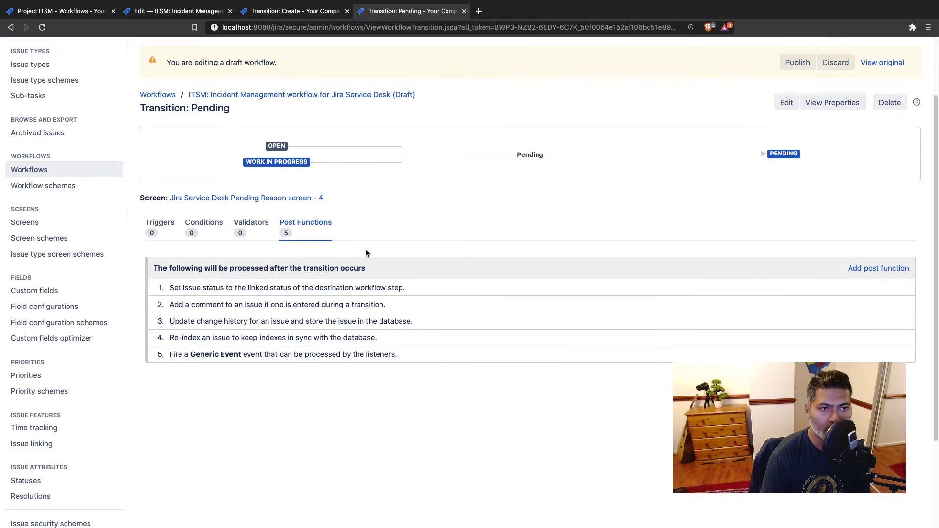
pyautogui.click(285, 10)
pyautogui.scroll(-3, 227, 386)
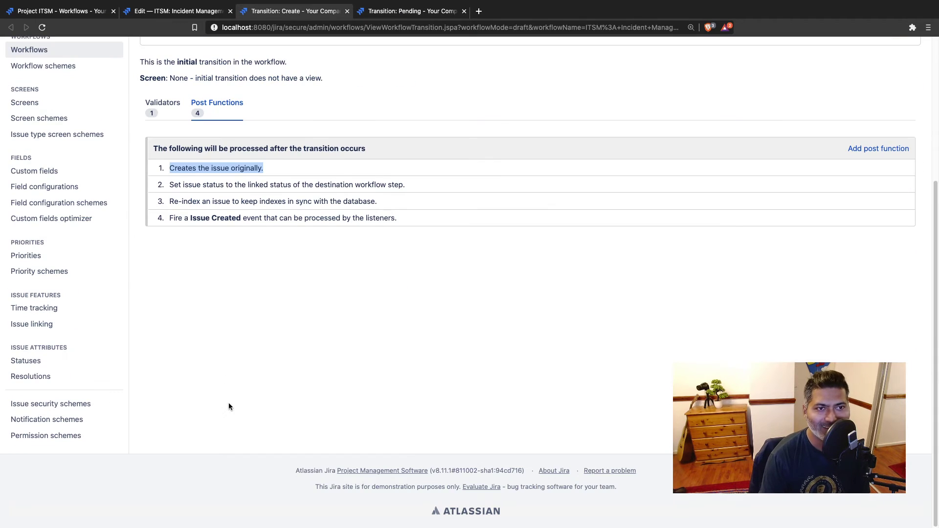
pyautogui.click(408, 11)
pyautogui.scroll(-1, 319, 285)
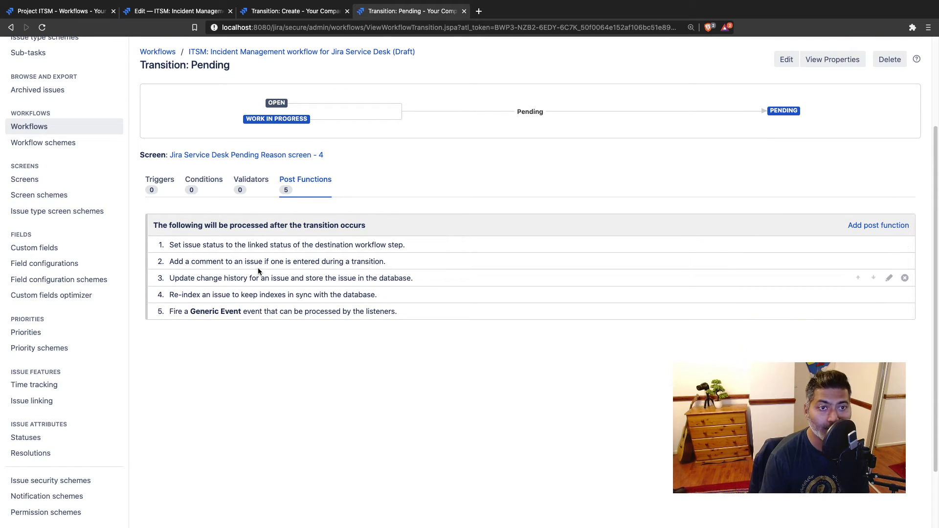
pyautogui.tripleClick(262, 249)
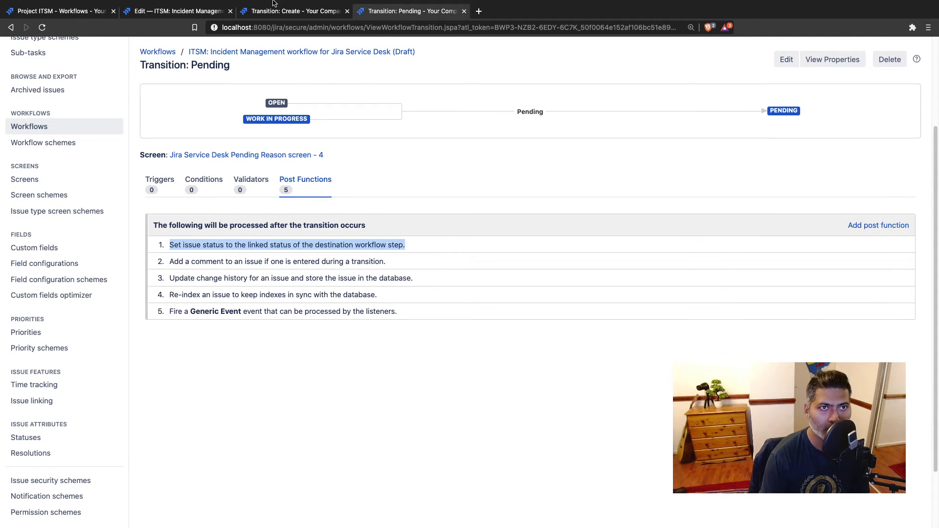
pyautogui.click(311, 15)
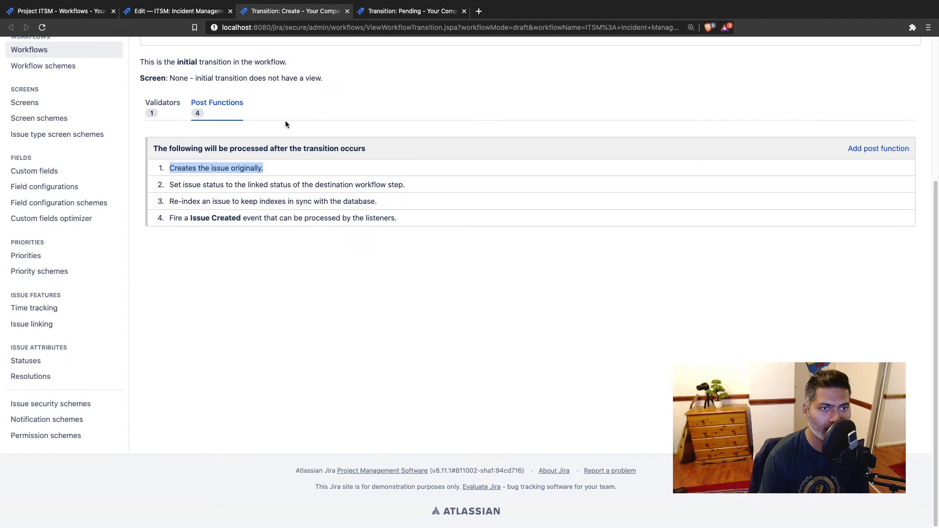
pyautogui.tripleClick(238, 185)
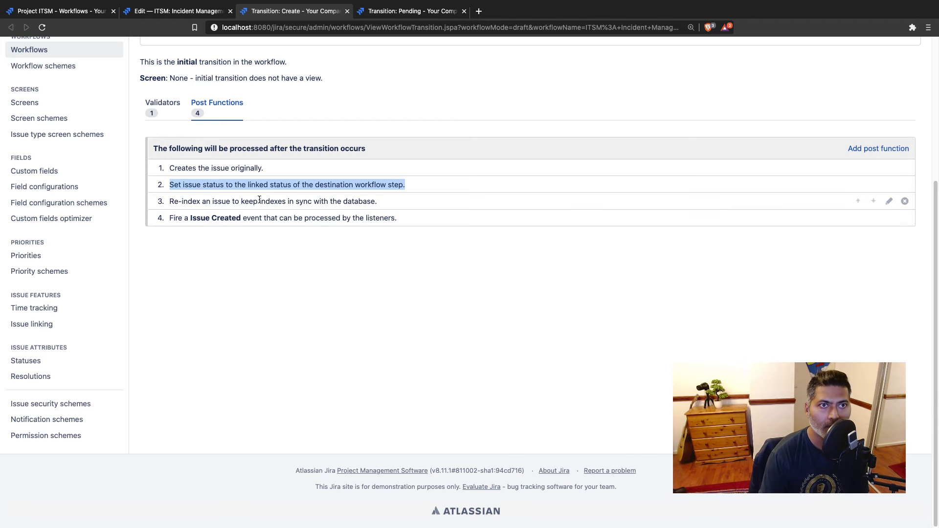
# Try to redirect the Create transition to the Work in progress status in the workflow diagram, and cancel the change.
pyautogui.scroll(1, 242, 212)
pyautogui.click(173, 12)
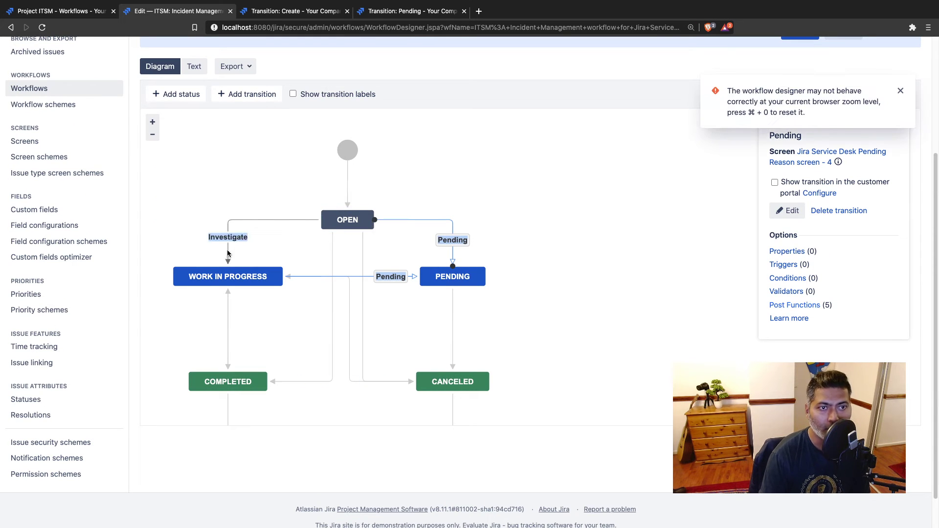
pyautogui.click(351, 200)
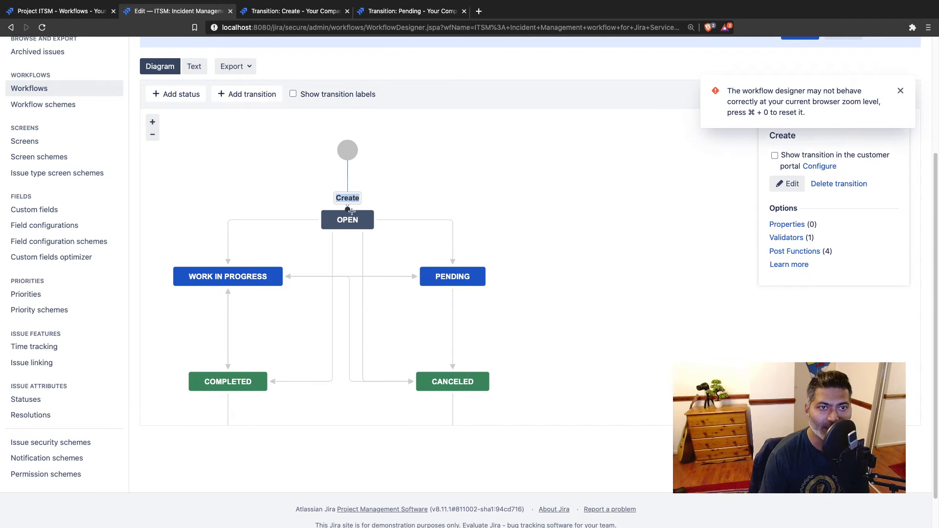
pyautogui.moveTo(348, 209); pyautogui.dragTo(201, 265)
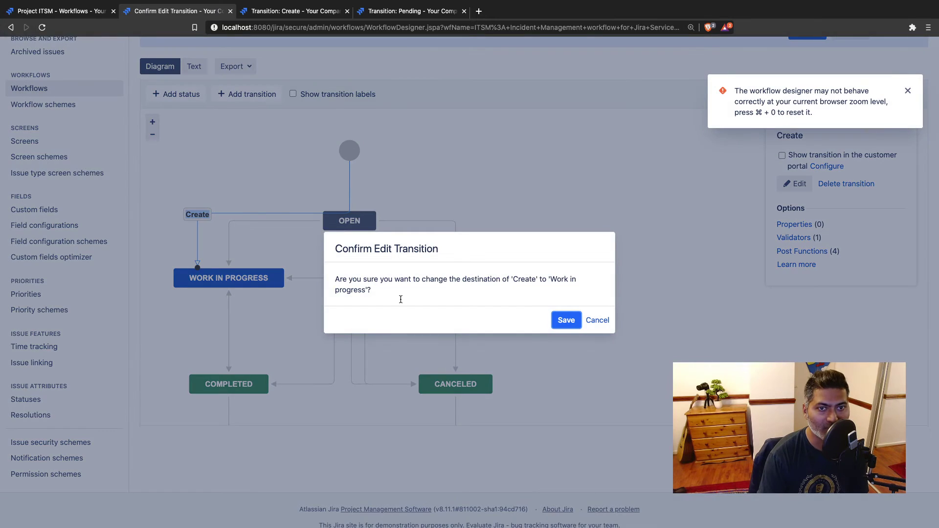
pyautogui.click(602, 321)
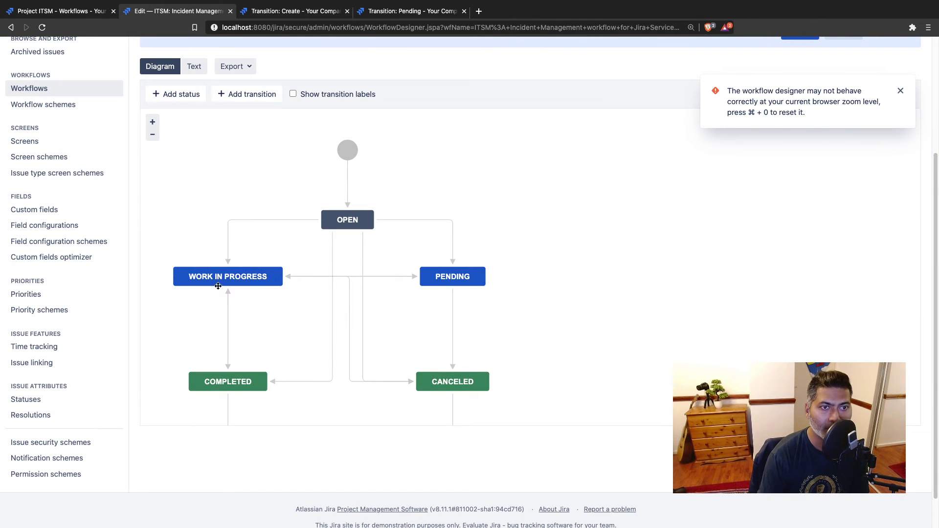
# Compare the remaining post functions of Create and Pending, covering re-indexing, change history and the fired Issue Created event.
pyautogui.click(302, 13)
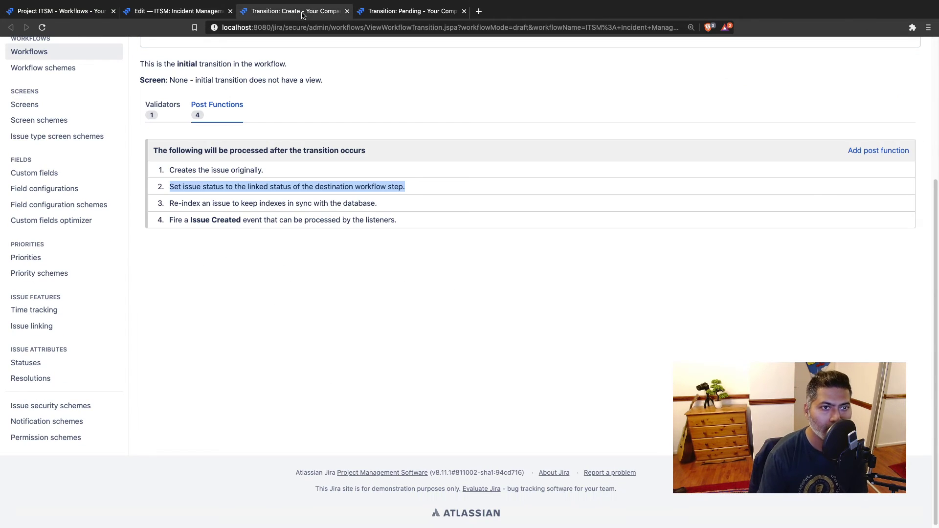
pyautogui.click(399, 11)
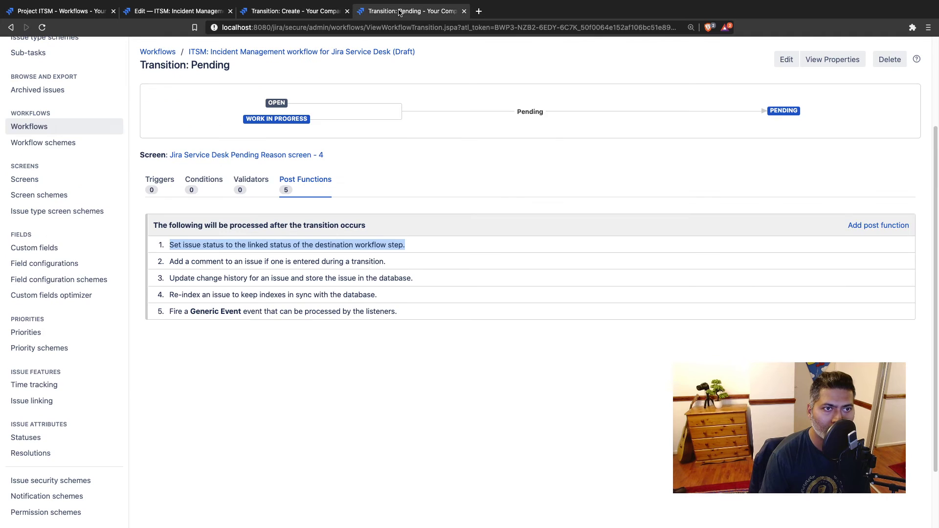
pyautogui.click(306, 12)
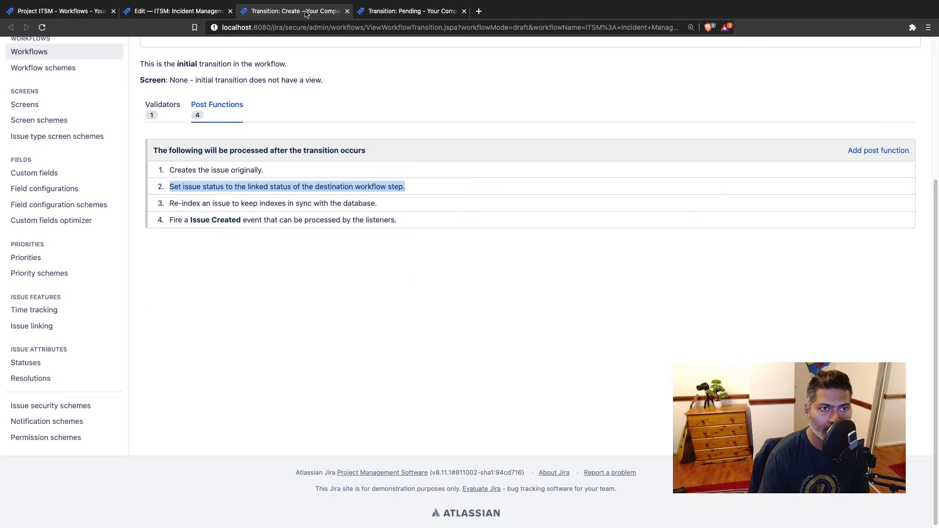
pyautogui.doubleClick(235, 203)
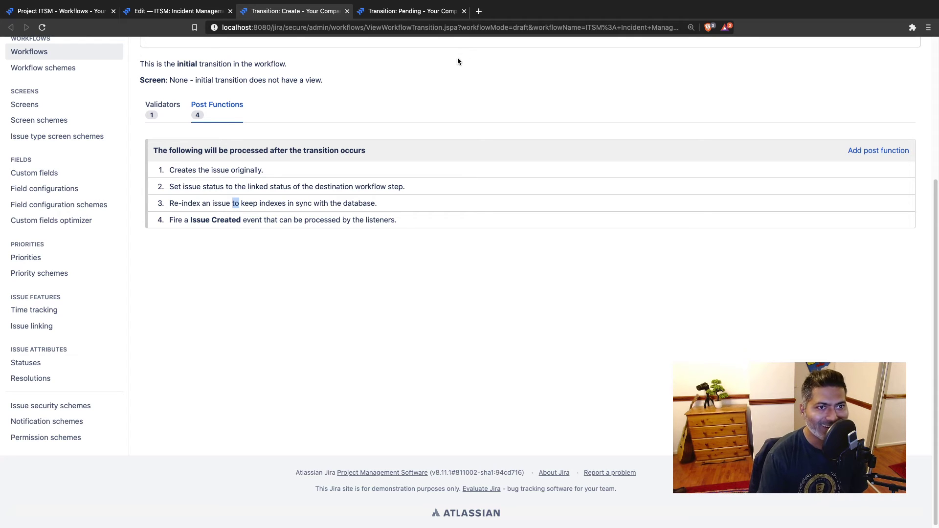
pyautogui.tripleClick(251, 204)
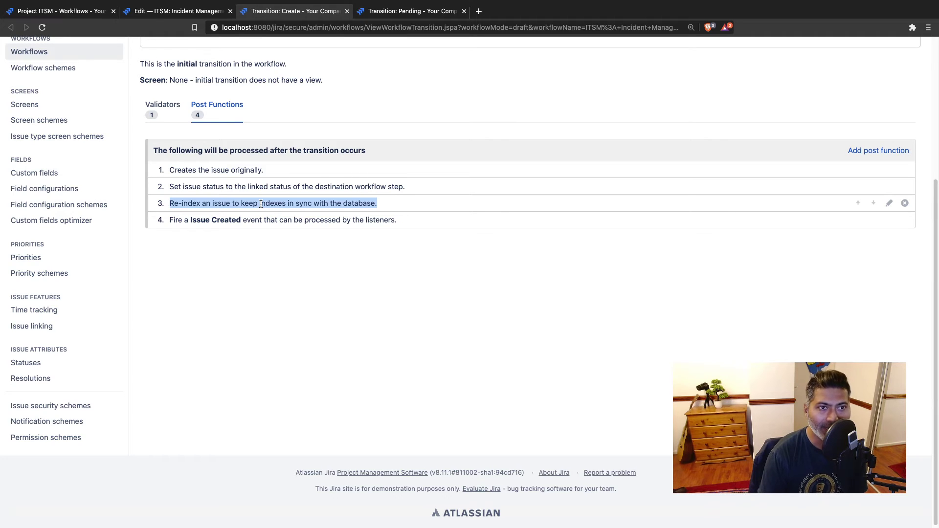
pyautogui.hotkey('ctrl', 'Tab')
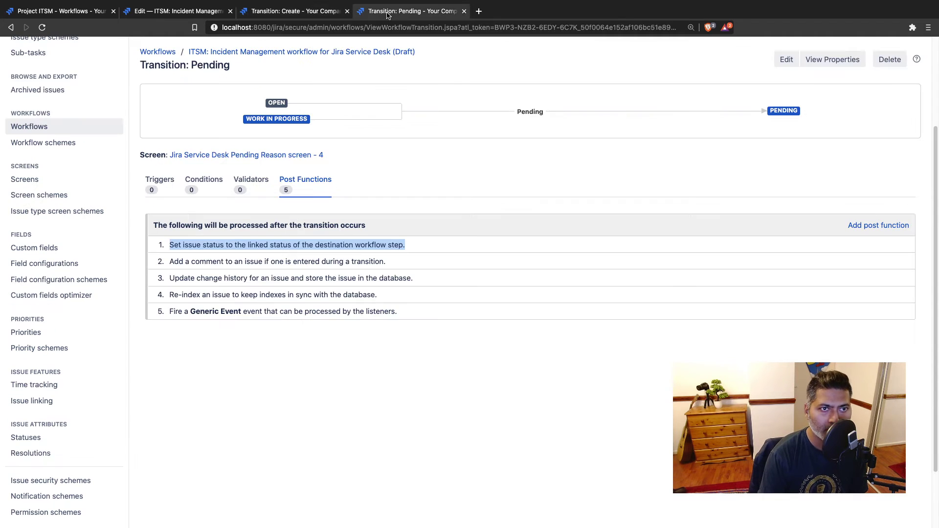
pyautogui.tripleClick(261, 278)
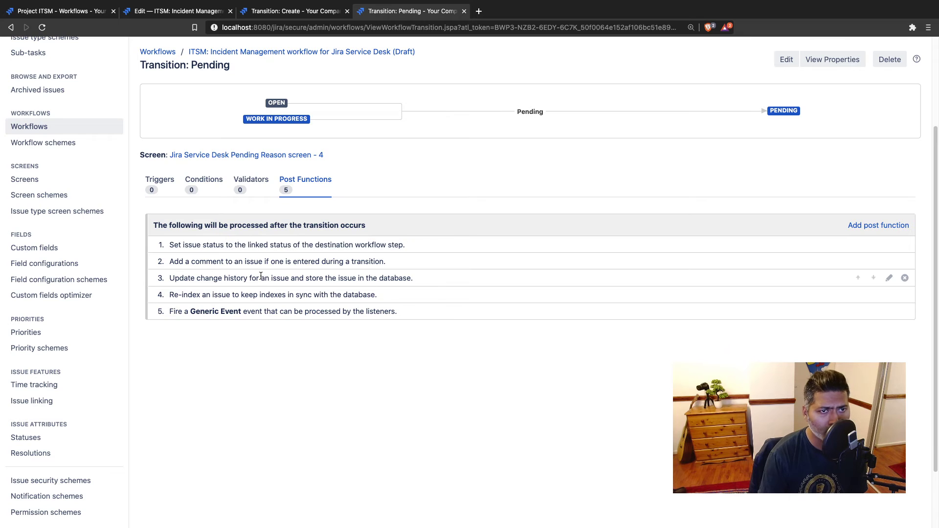
pyautogui.click(300, 14)
pyautogui.tripleClick(196, 223)
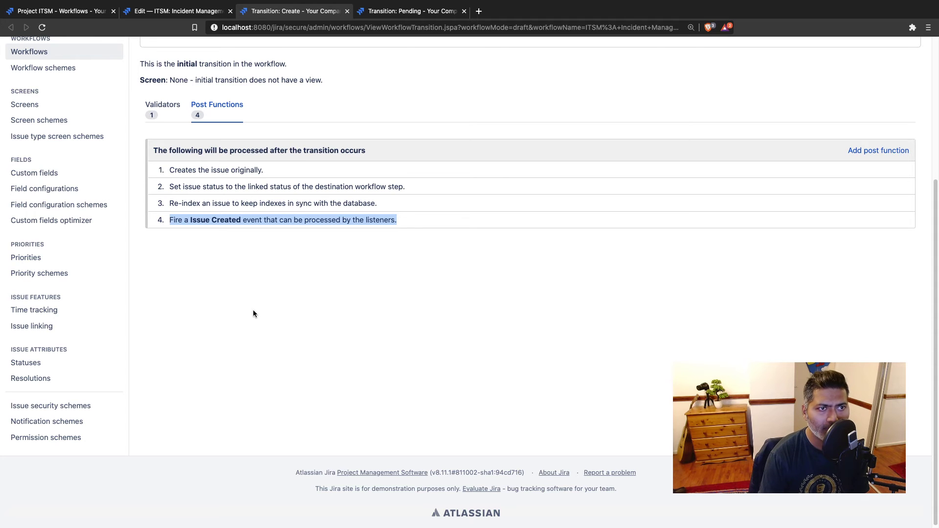
# Return to the ITSM project's settings and open its notifications.
pyautogui.scroll(5, 258, 321)
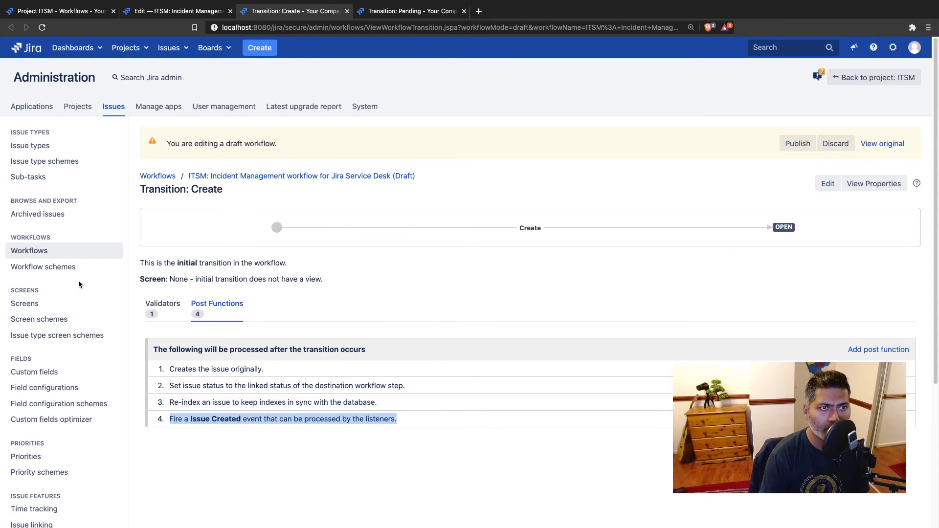
pyautogui.click(883, 81)
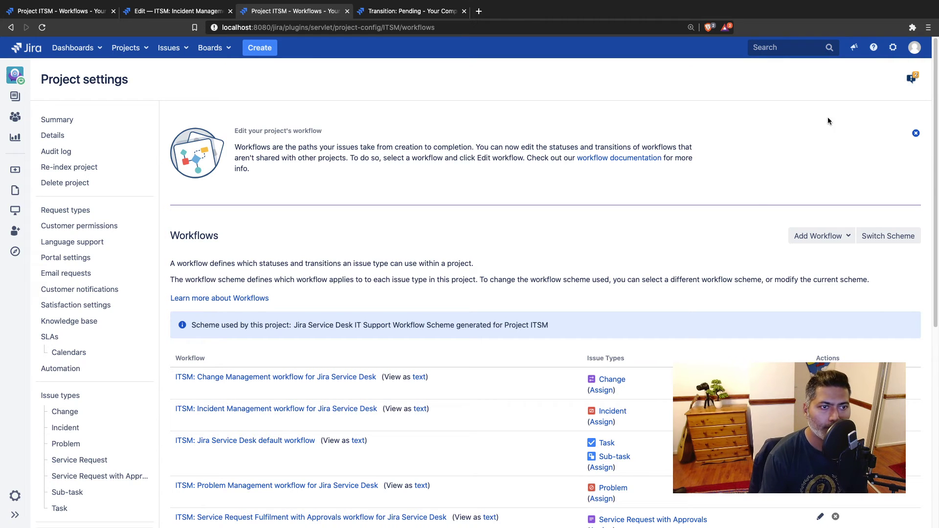
pyautogui.scroll(-7, 380, 298)
pyautogui.click(80, 374)
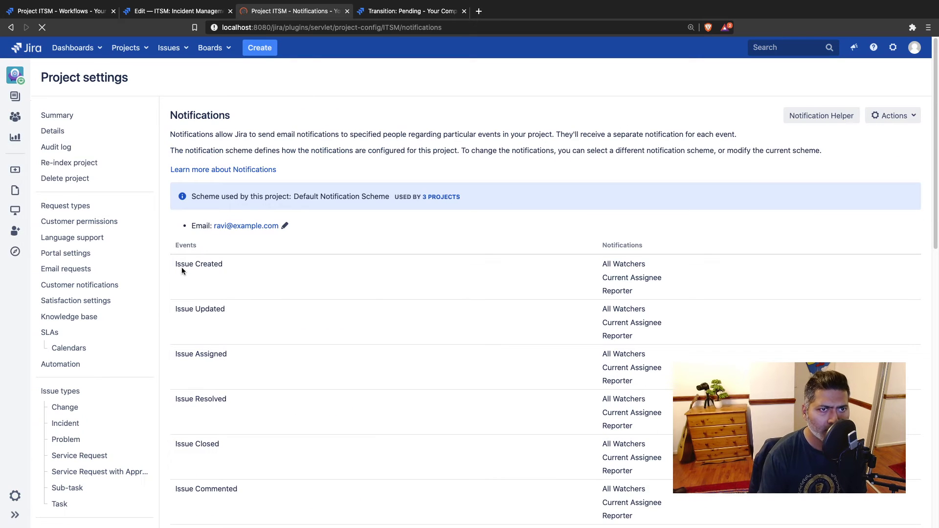
# Examine the notification scheme's events and recipients from Issue Created to Issue Restored, and dismiss the Notification Helper tip.
pyautogui.tripleClick(189, 271)
pyautogui.scroll(-10, 203, 279)
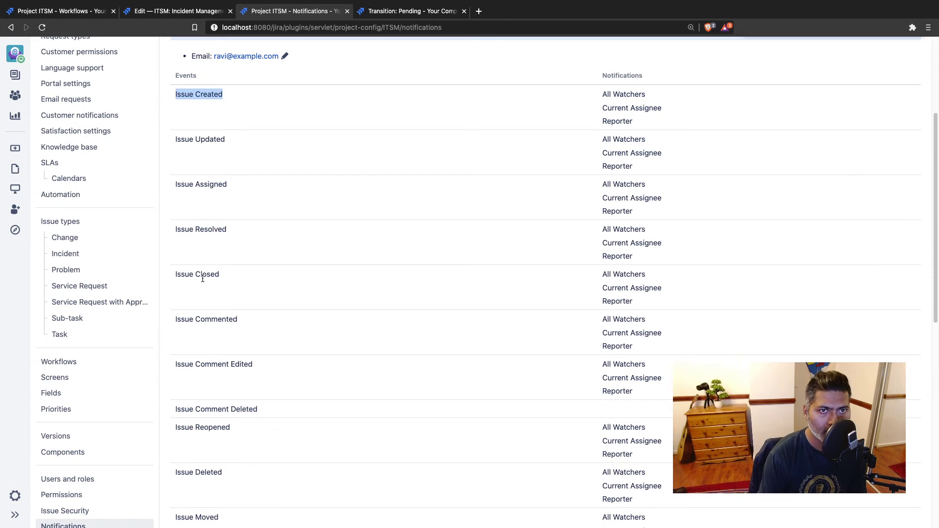
pyautogui.tripleClick(216, 407)
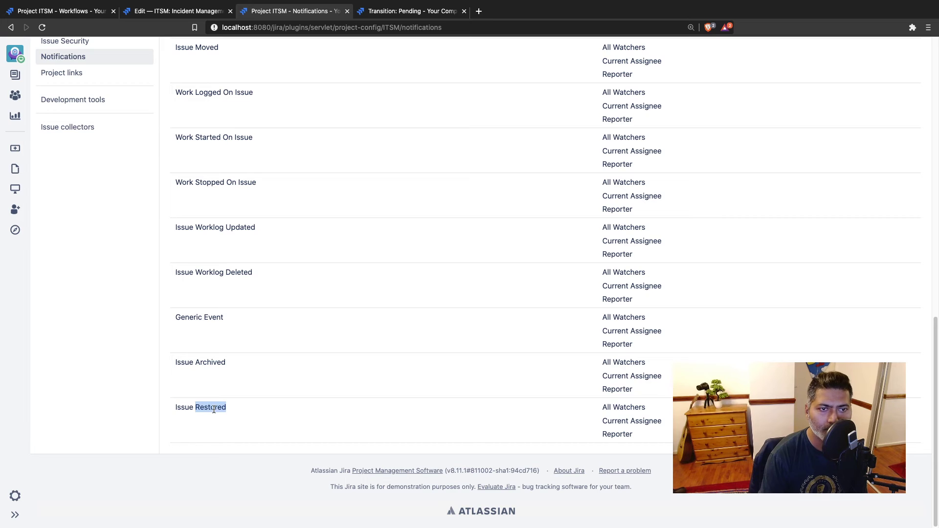
pyautogui.scroll(13, 215, 406)
pyautogui.scroll(-13, 216, 406)
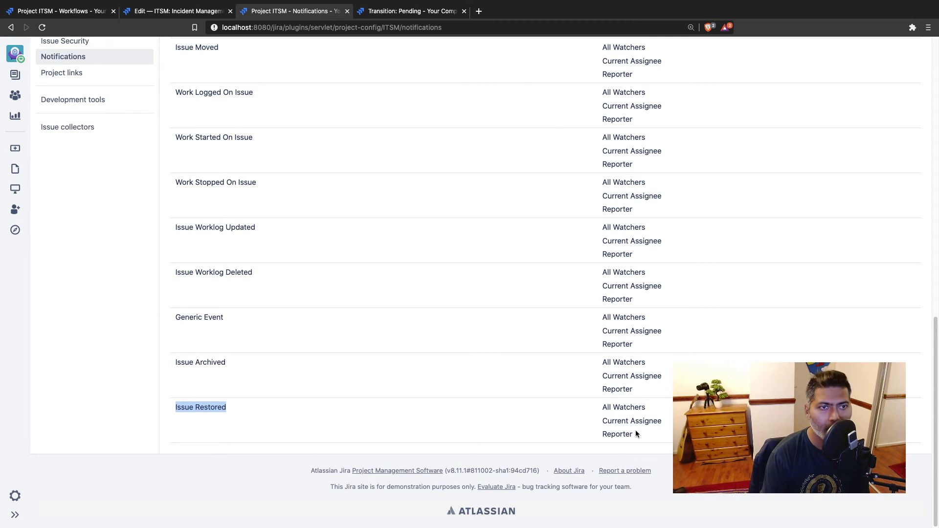
pyautogui.scroll(13, 619, 428)
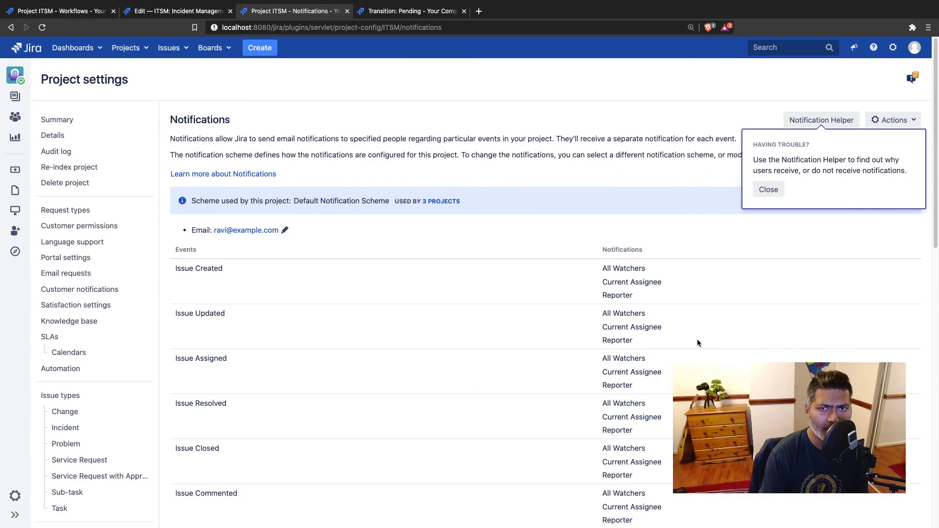
pyautogui.click(767, 190)
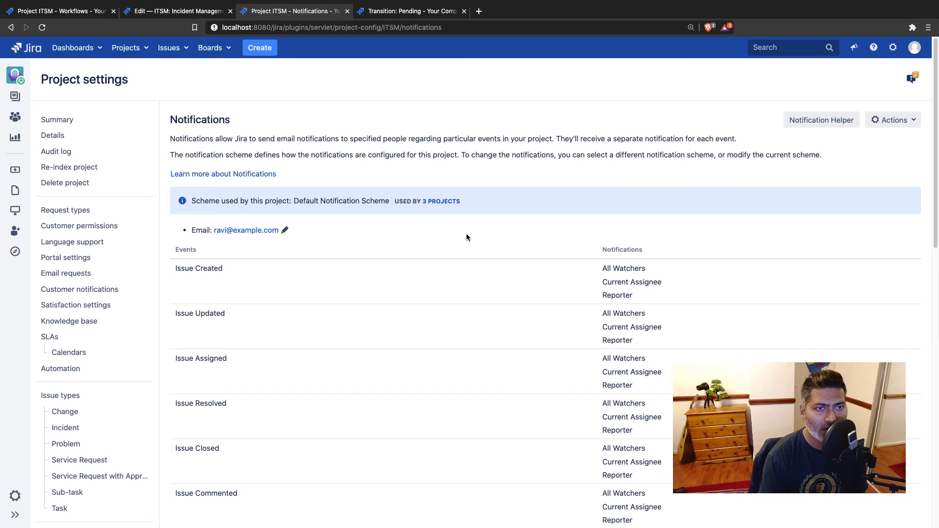
# Find the Events administration page by searching the actions for "even" and open it.
pyautogui.press('.')
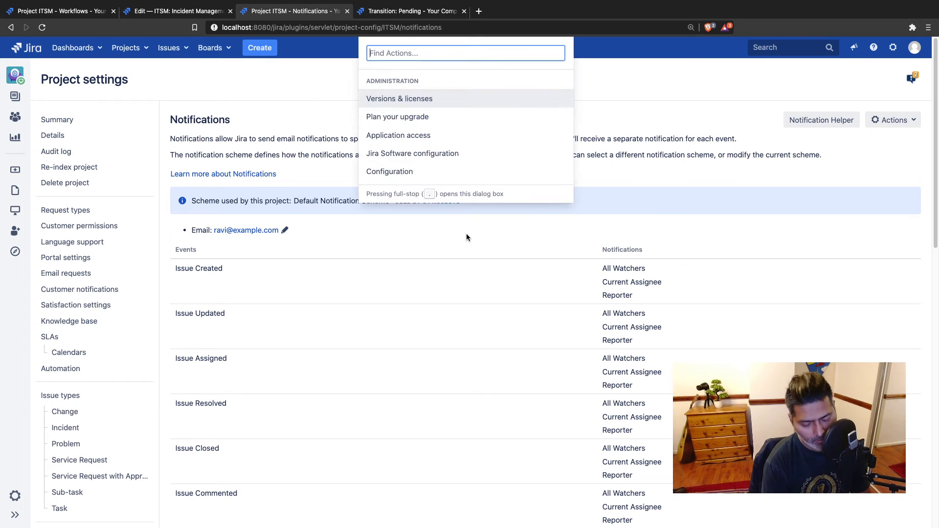
pyautogui.write('even')
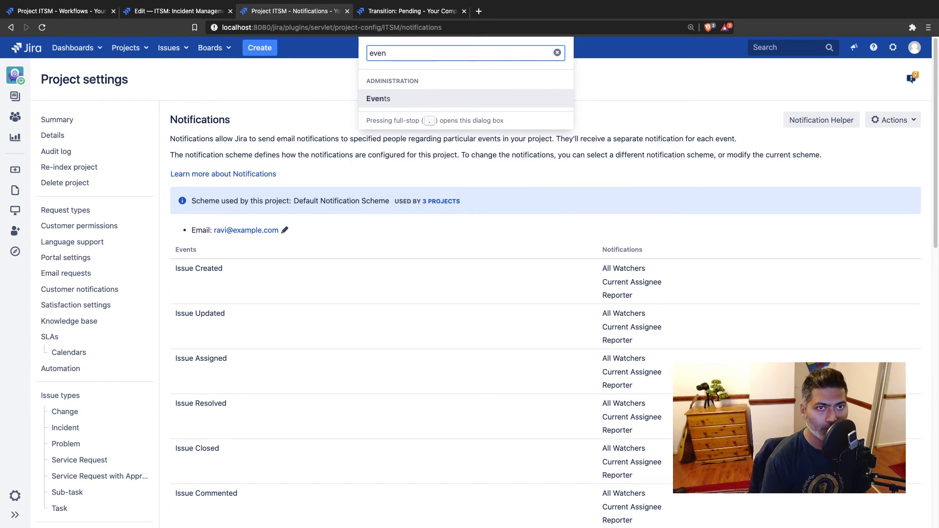
pyautogui.press('Return')
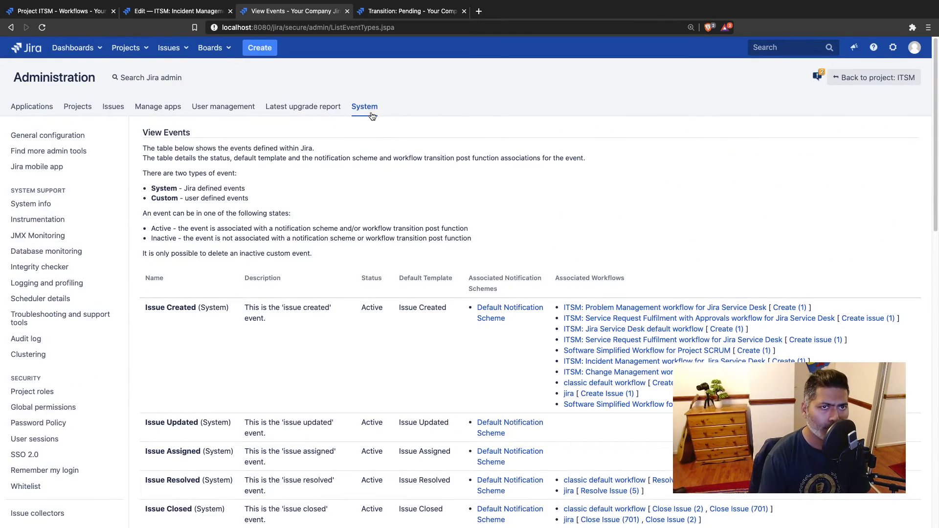
# Enter "Noti" as the name in the form for adding a new event.
pyautogui.scroll(-1, 345, 150)
pyautogui.scroll(-15, 345, 154)
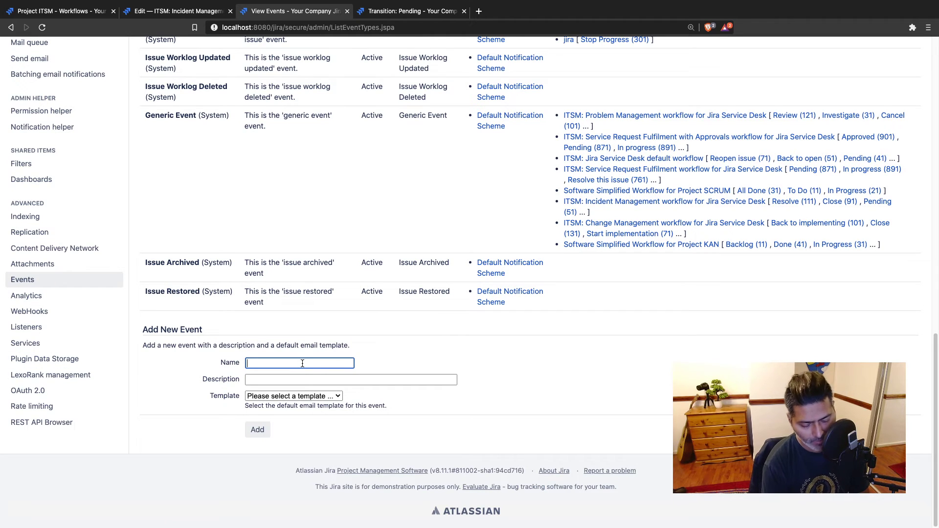
pyautogui.write('Noti')
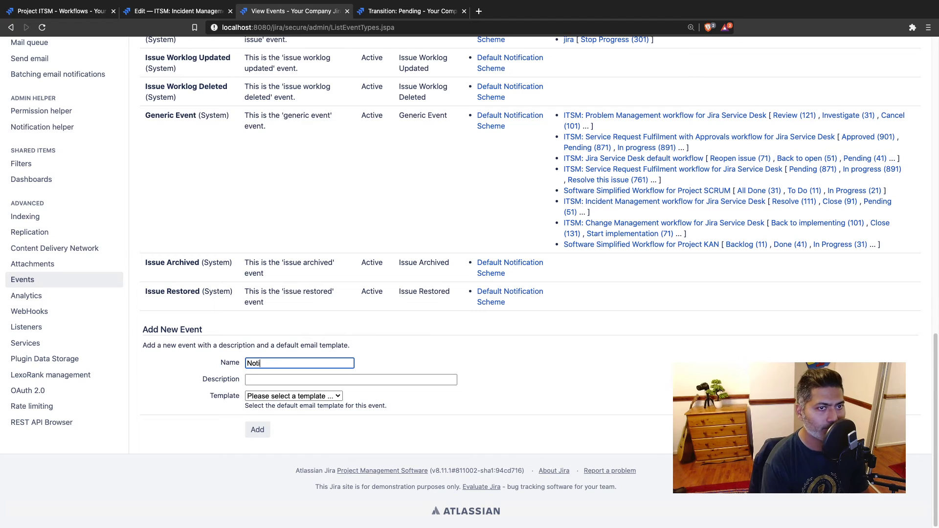
# Examine the listed system events, notably Issue Created, with their templates, notification schemes and associated workflows.
pyautogui.scroll(15, 305, 363)
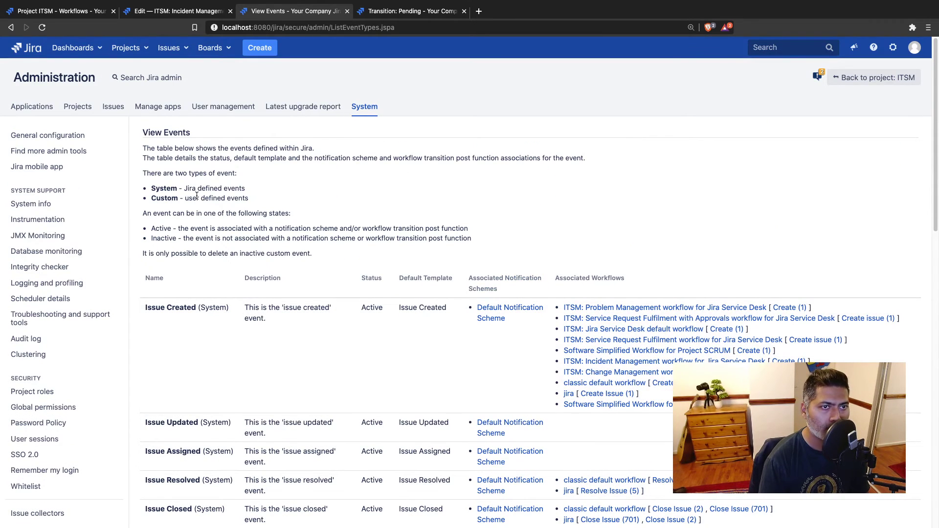
pyautogui.scroll(-2, 246, 253)
pyautogui.tripleClick(212, 229)
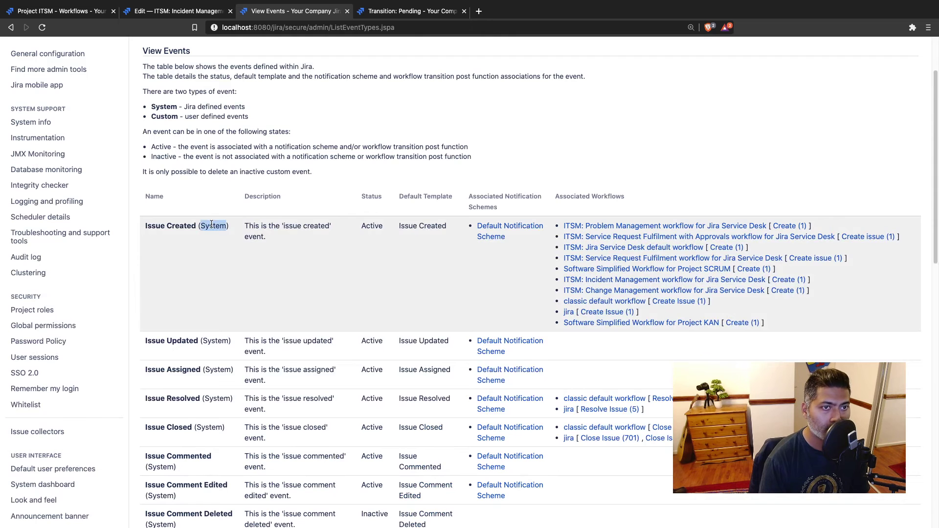
pyautogui.scroll(-5, 241, 235)
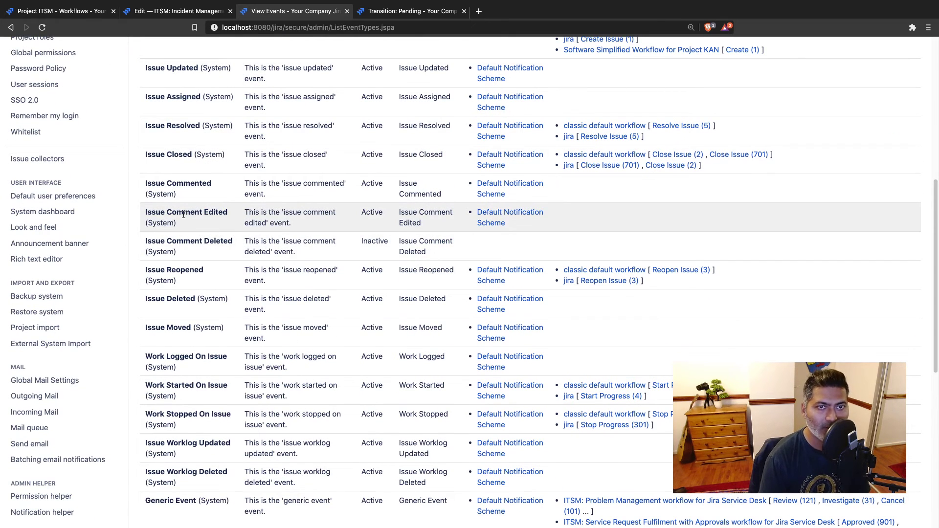
pyautogui.scroll(6, 299, 233)
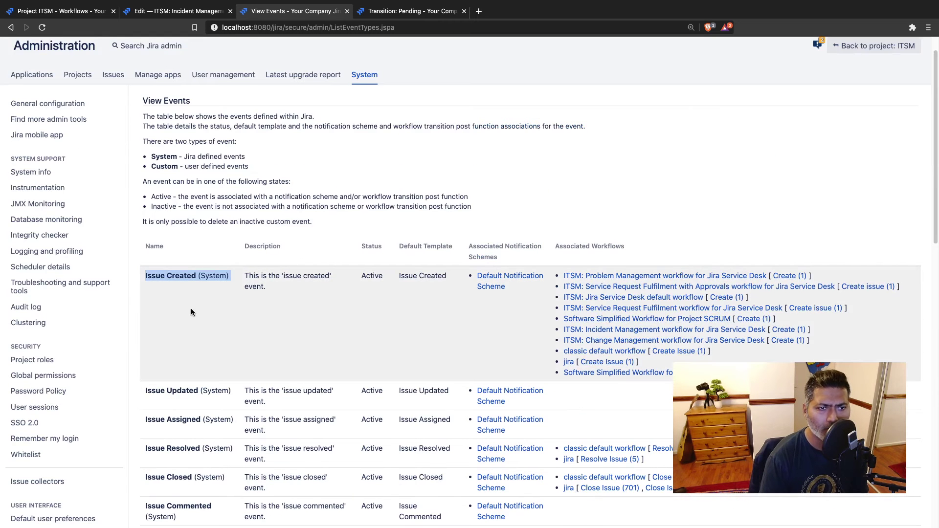
# Examine the View Events explanation of active and inactive states, scheme and workflow associations, and deletion of inactive custom events alongside the Issue Created entry.
pyautogui.click(192, 278)
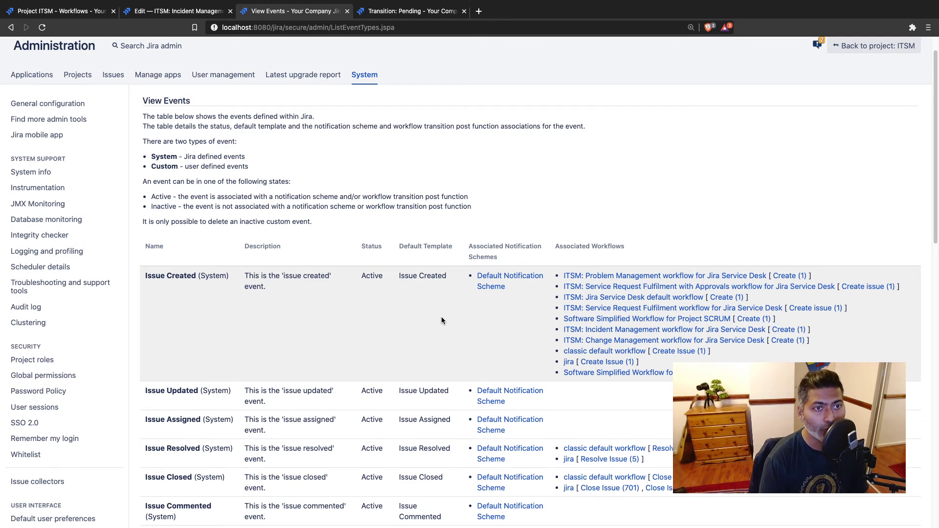
pyautogui.scroll(-10, 441, 316)
pyautogui.scroll(9, 442, 316)
pyautogui.scroll(3, 442, 318)
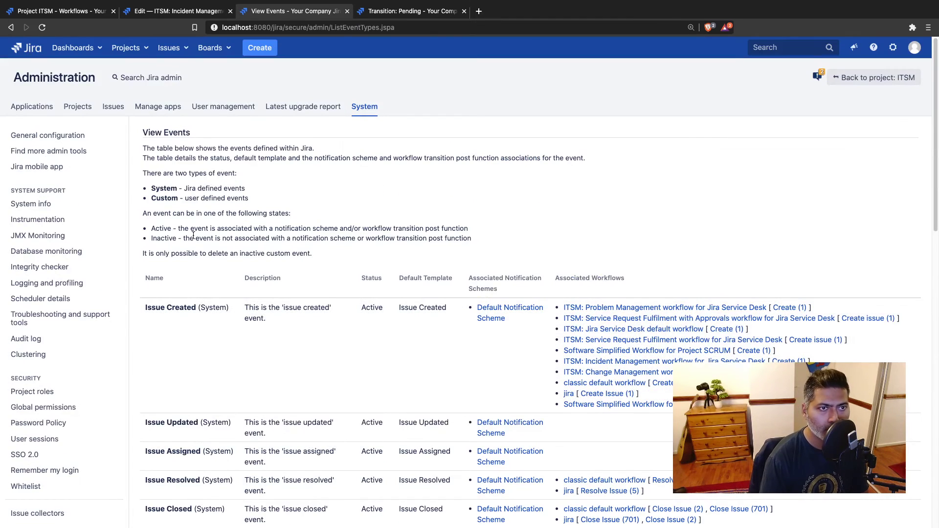
pyautogui.tripleClick(203, 229)
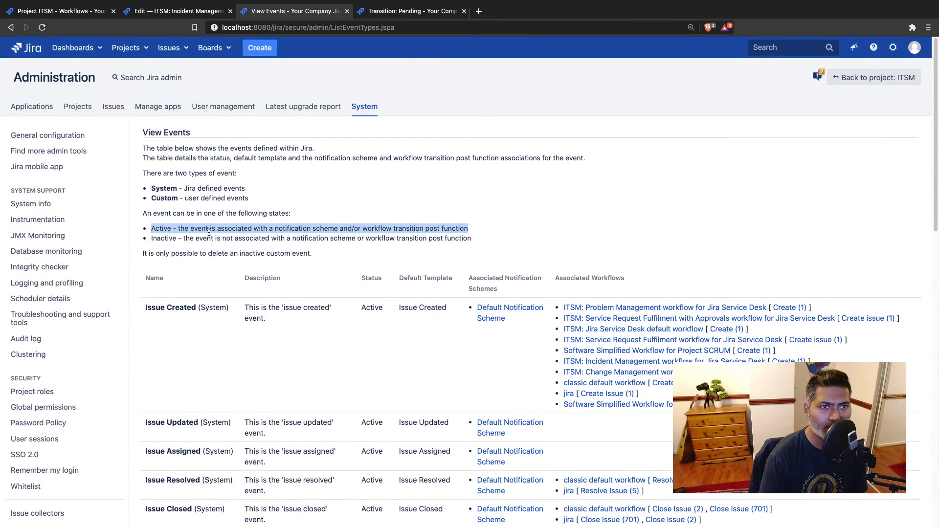
pyautogui.click(231, 168)
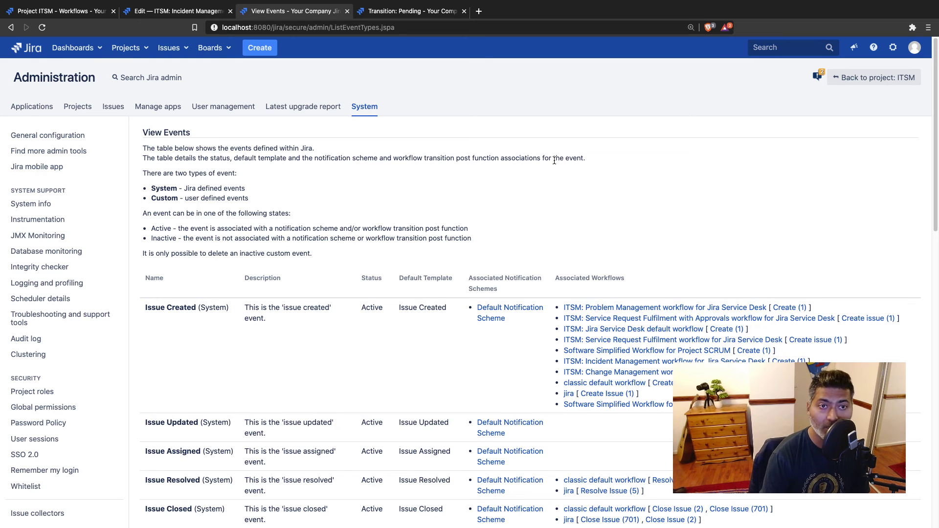
pyautogui.tripleClick(521, 158)
pyautogui.scroll(-1, 511, 173)
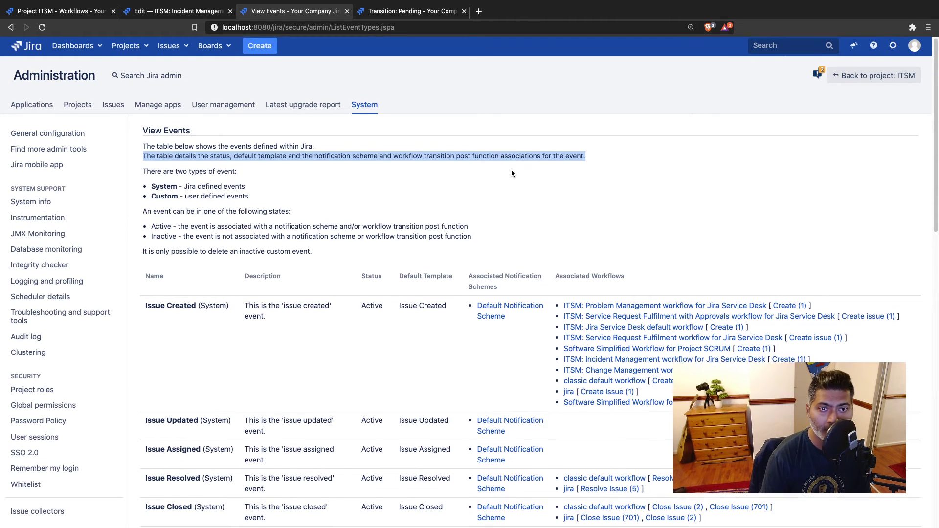
pyautogui.scroll(-3, 512, 173)
pyautogui.tripleClick(175, 240)
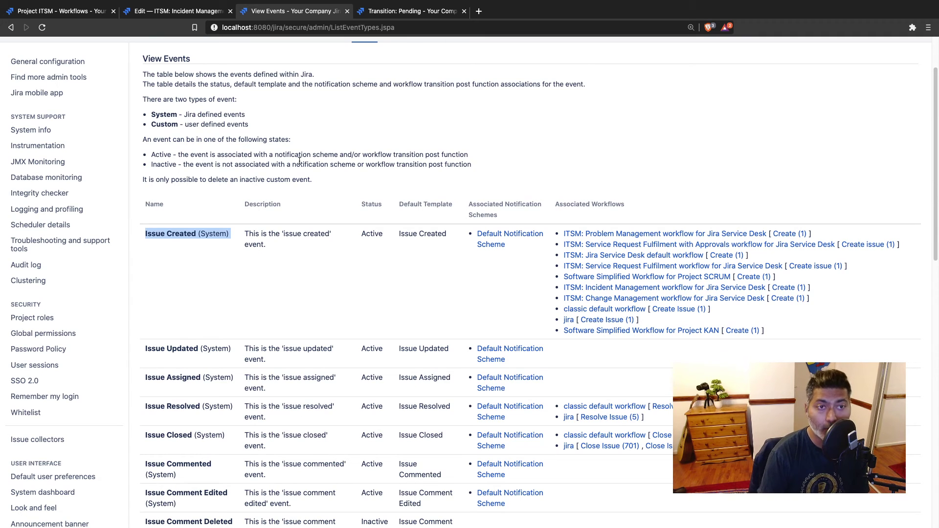
pyautogui.doubleClick(366, 155)
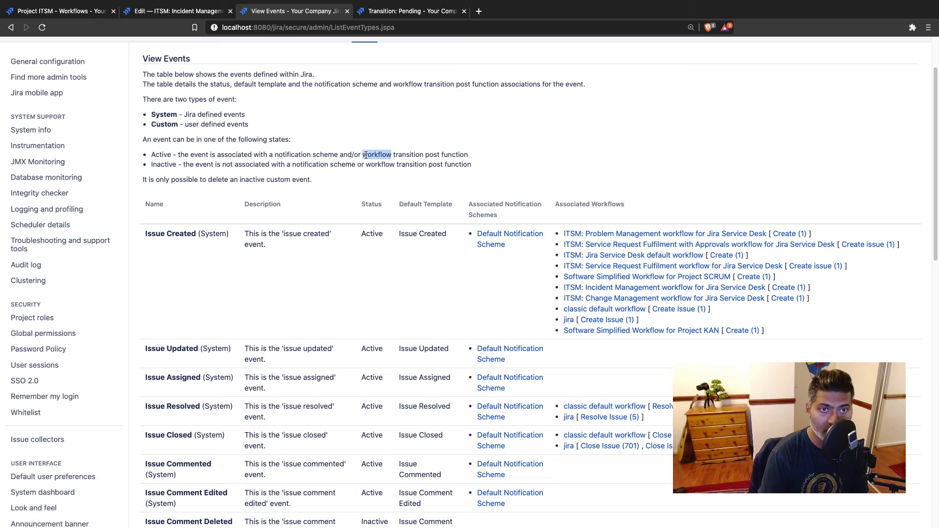
pyautogui.doubleClick(162, 165)
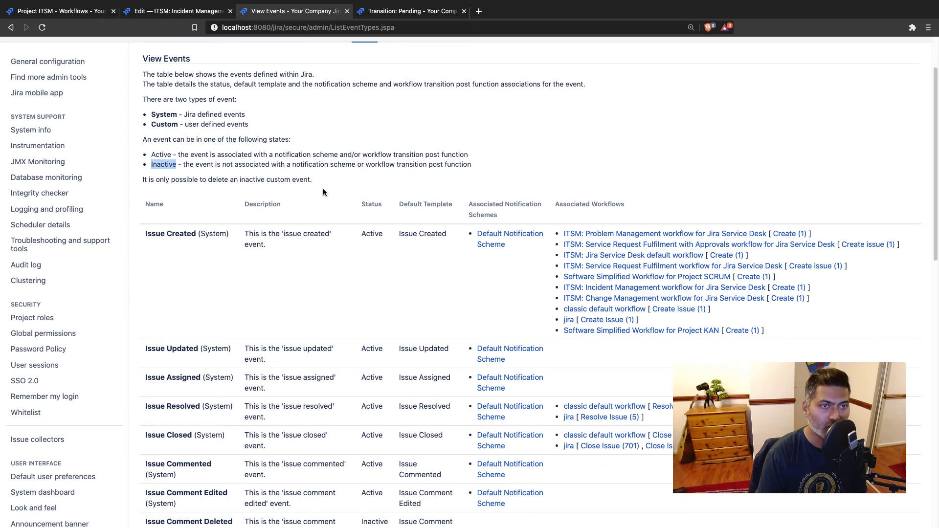
pyautogui.tripleClick(298, 181)
# Replace the new event's name with "Custom event to notify watchers" in the form for adding an event.
pyautogui.scroll(-15, 316, 265)
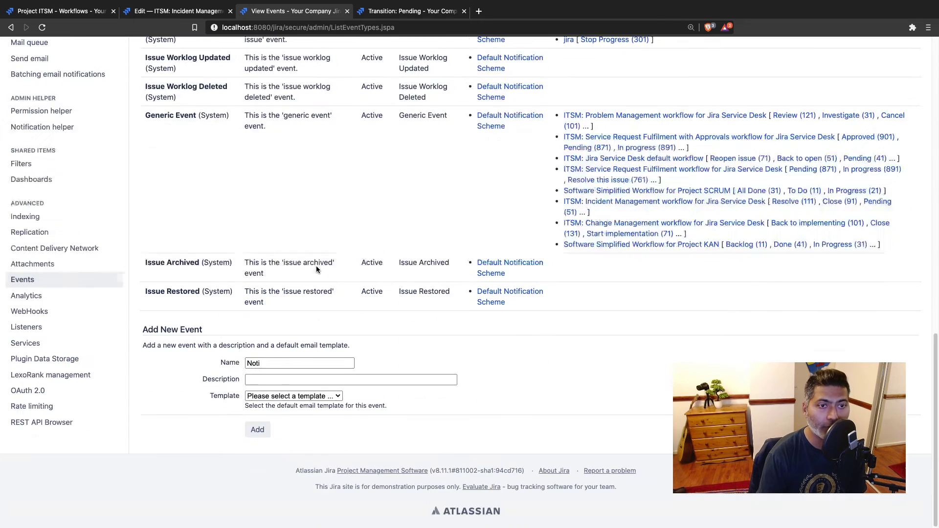
pyautogui.click(276, 363)
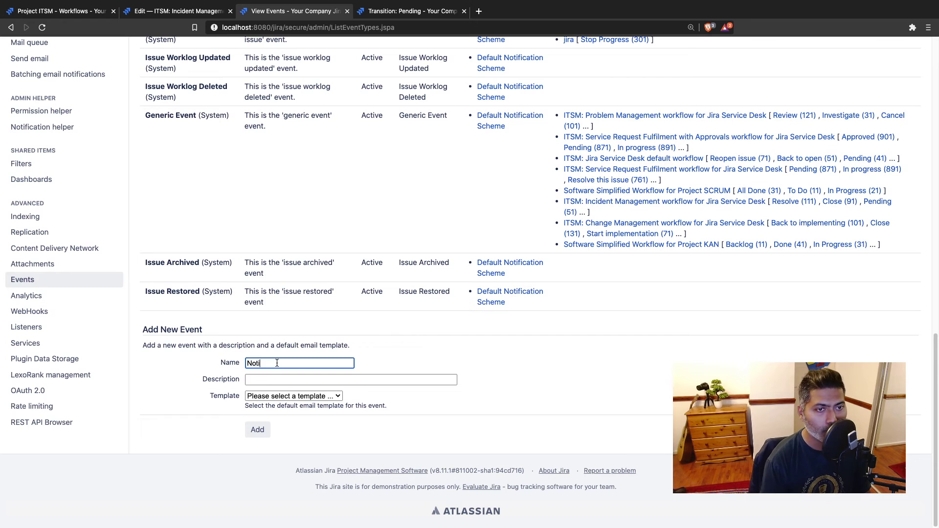
pyautogui.press('super+a')
pyautogui.write('Cus')
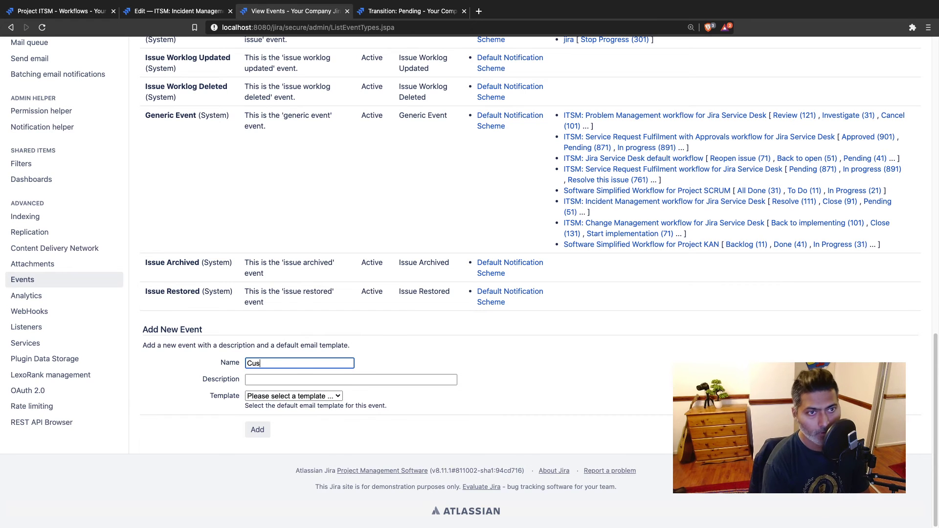
pyautogui.write('tom event to noti')
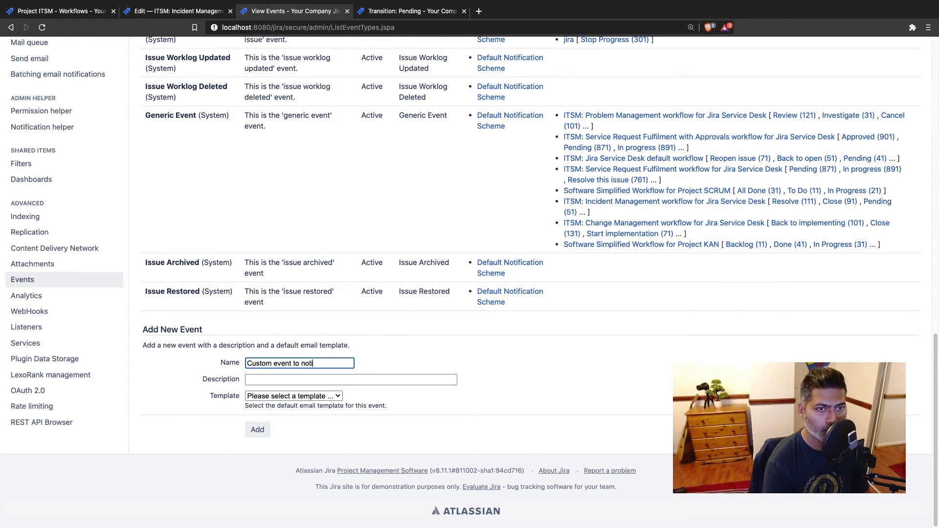
pyautogui.write('fy w')
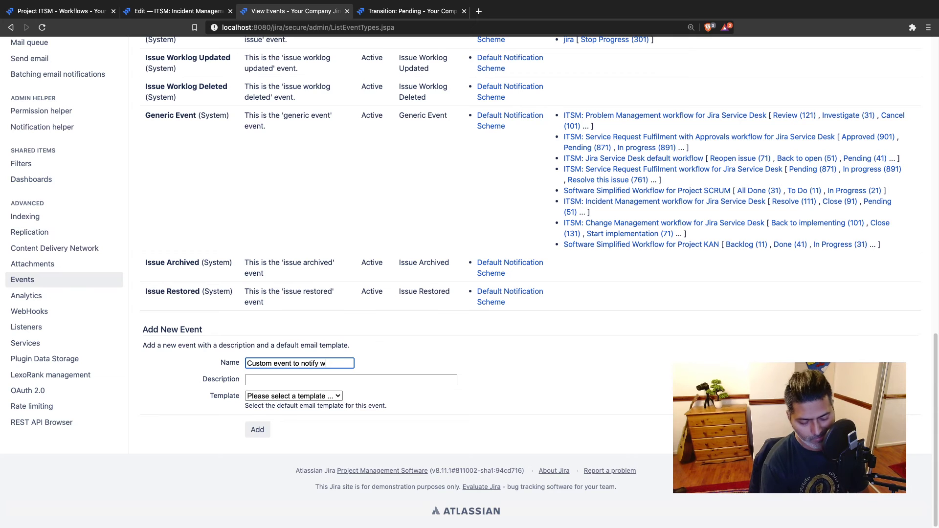
pyautogui.write('atchers')
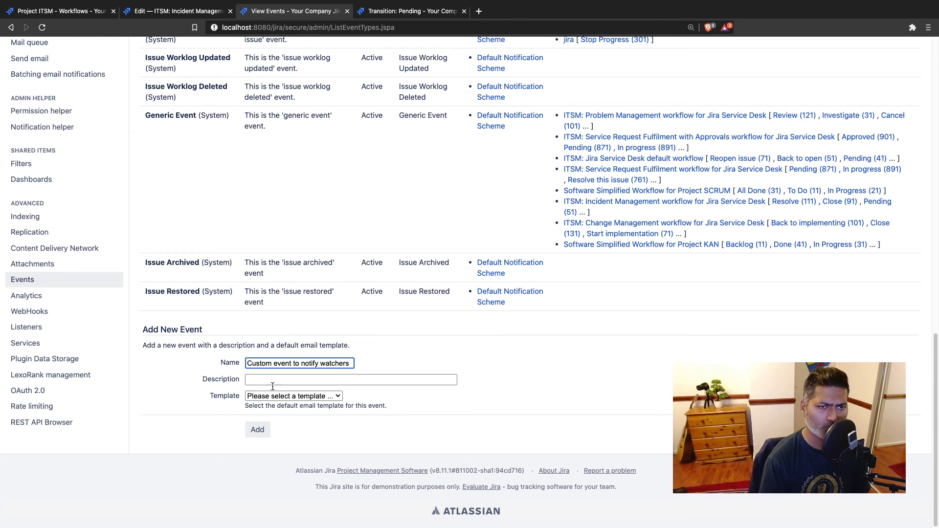
# Choose Issue Updated as the new event's default email template and add the event.
pyautogui.click(264, 398)
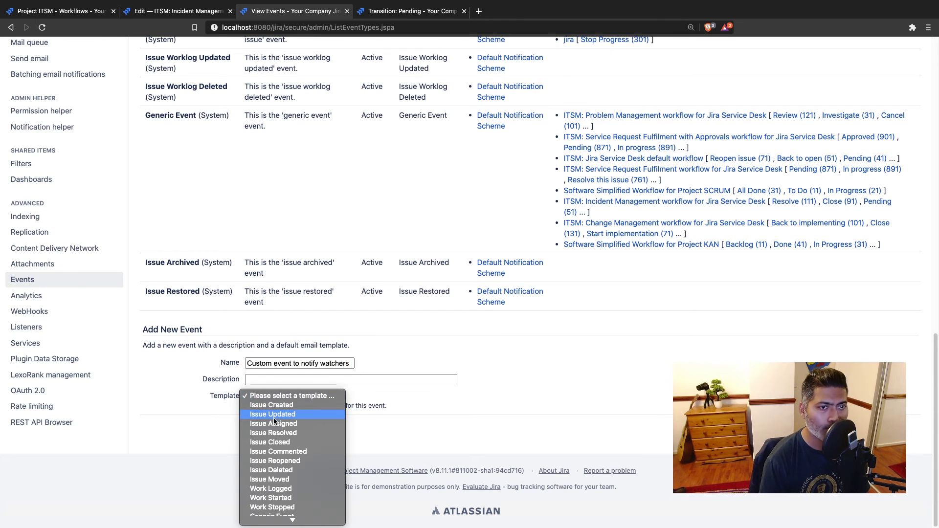
pyautogui.click(275, 415)
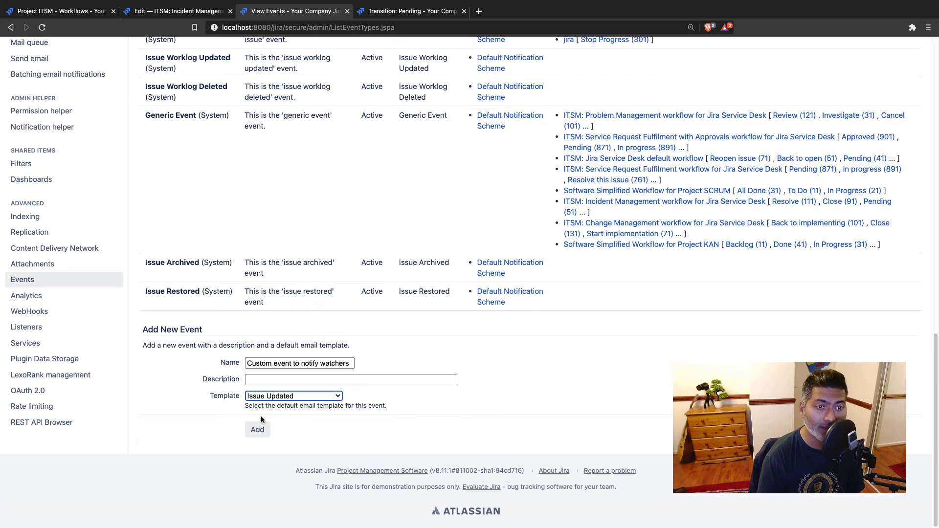
pyautogui.click(294, 397)
pyautogui.click(429, 421)
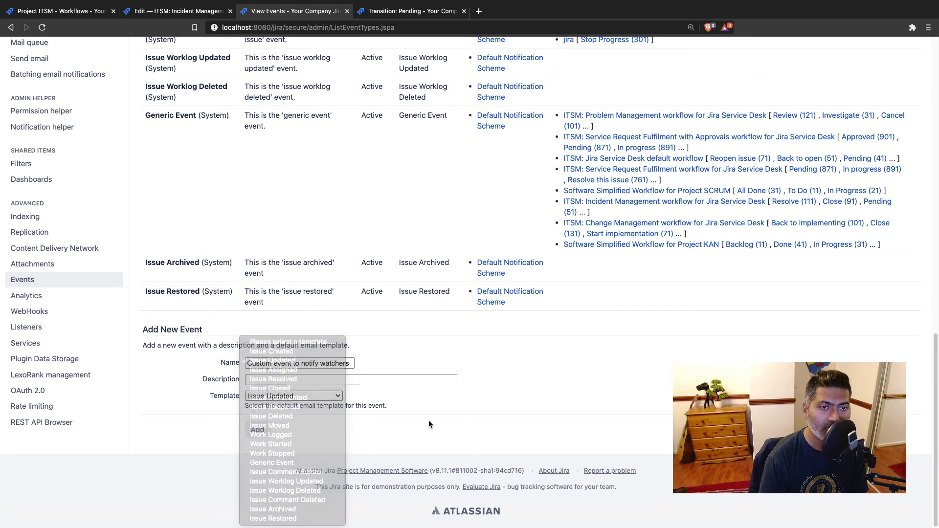
pyautogui.click(259, 430)
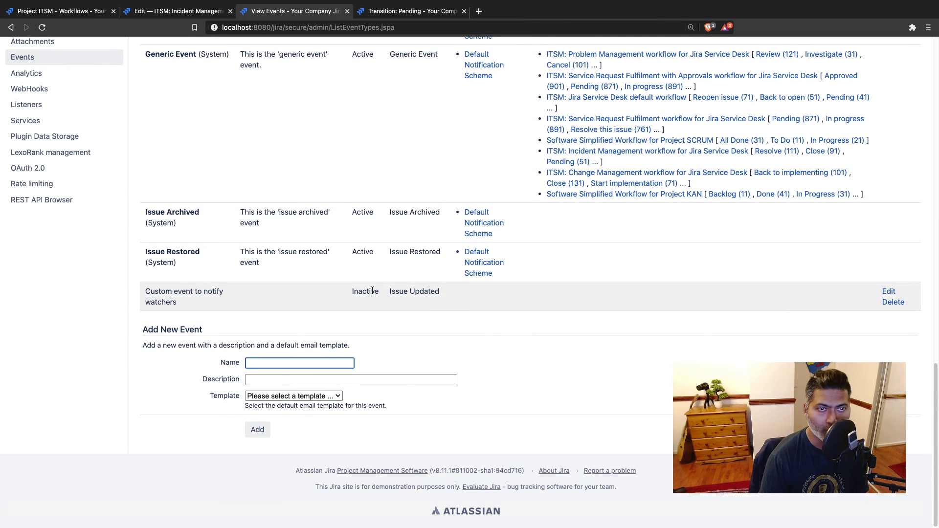
# Change the Pending transition's Generic Event post function to fire "Custom event to notify watchers" instead.
pyautogui.click(184, 12)
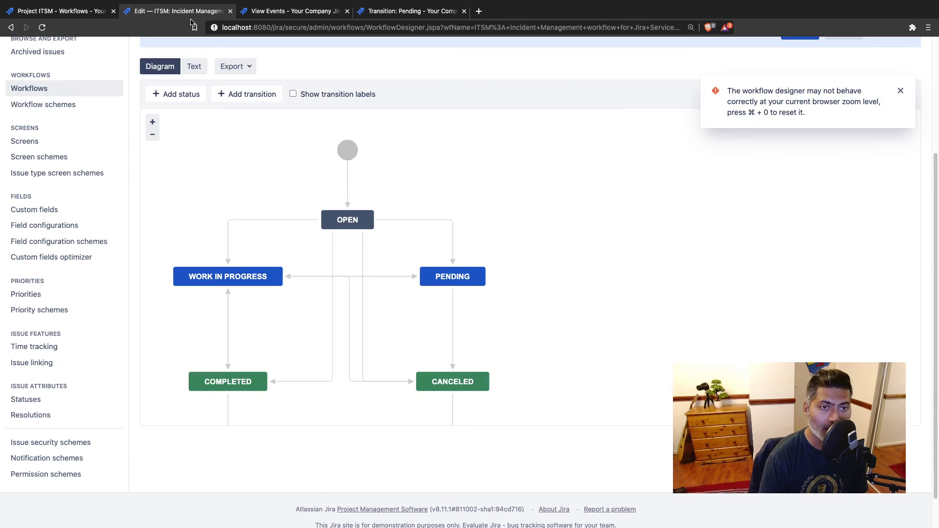
pyautogui.click(410, 11)
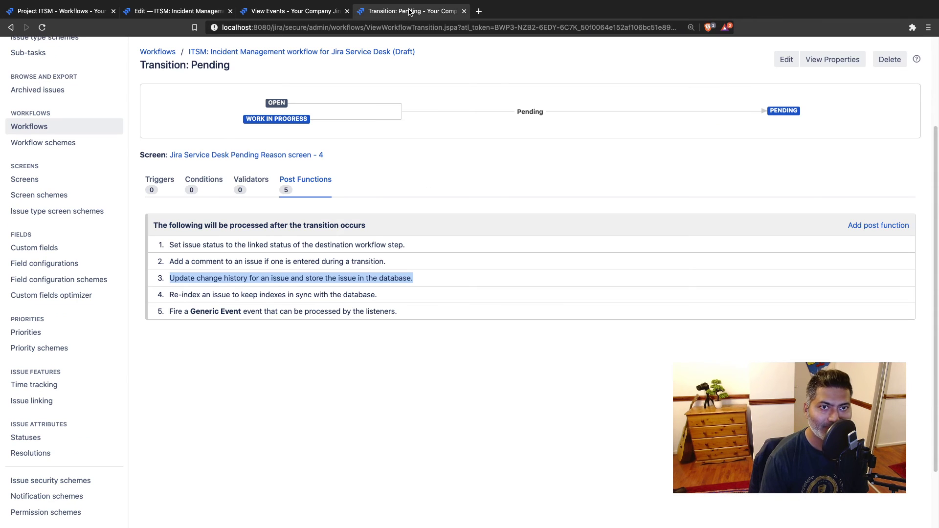
pyautogui.scroll(2, 844, 321)
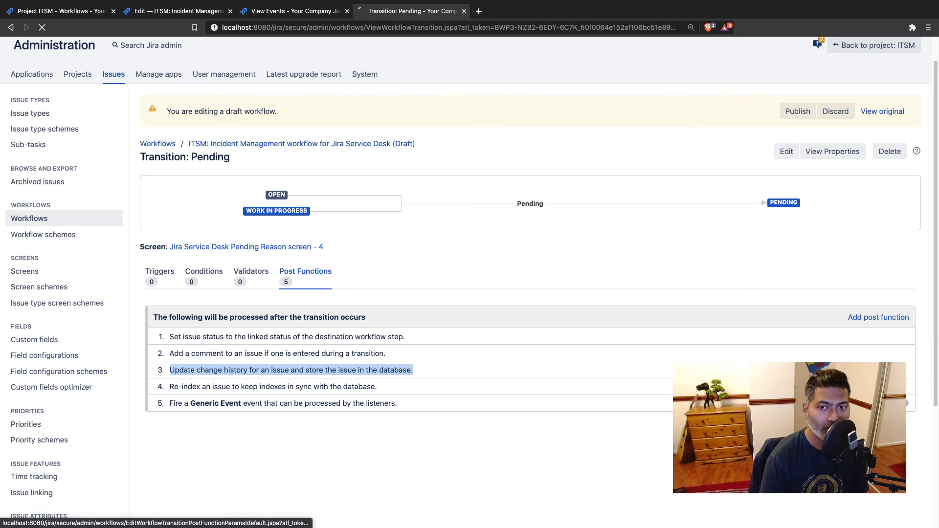
pyautogui.click(876, 403)
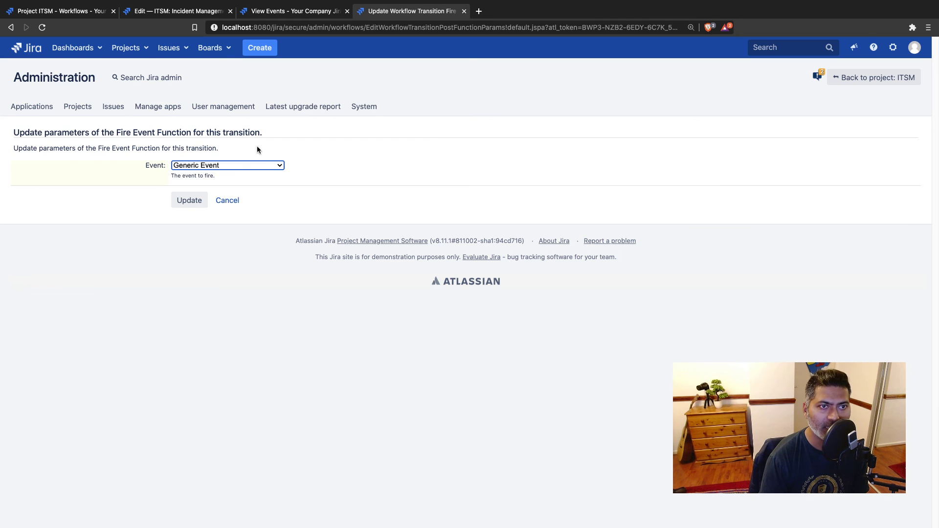
pyautogui.click(231, 163)
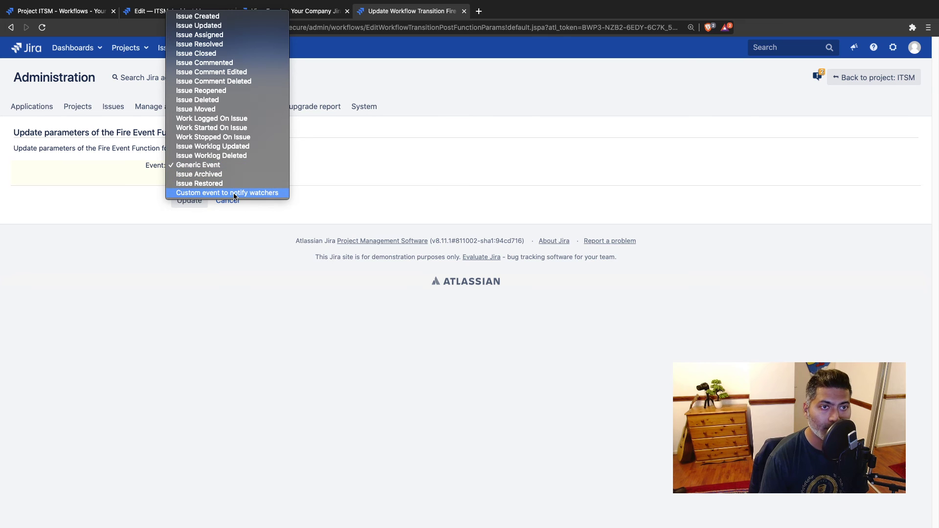
pyautogui.click(195, 202)
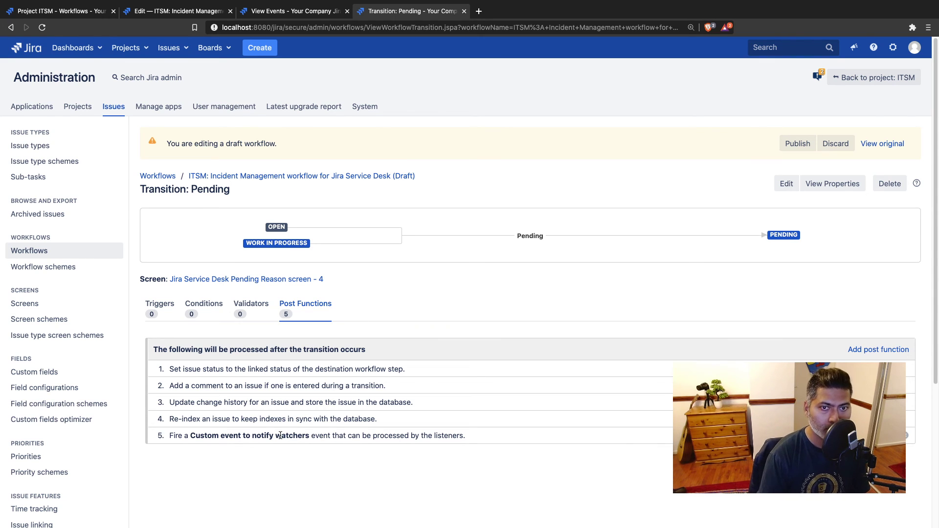
# Publish the draft ITSM Incident Management workflow without saving a backup copy.
pyautogui.click(798, 143)
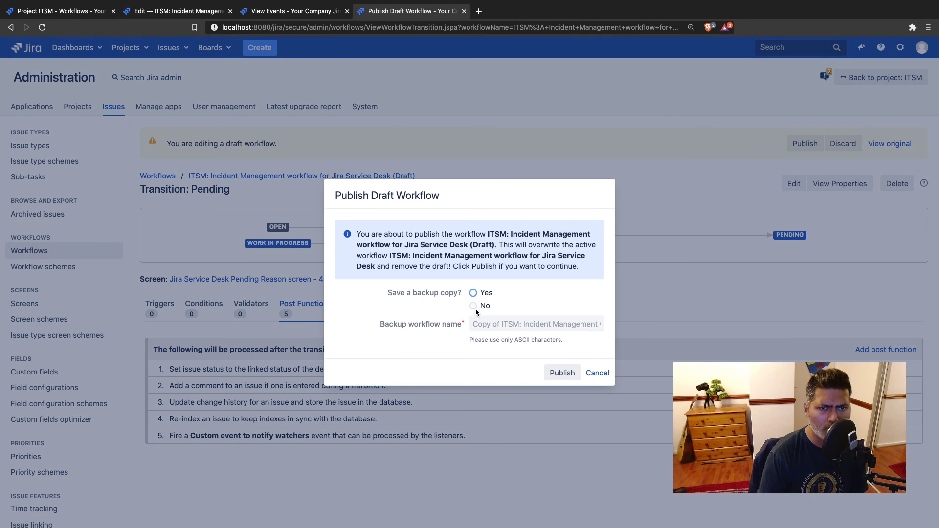
pyautogui.click(474, 306)
pyautogui.click(563, 372)
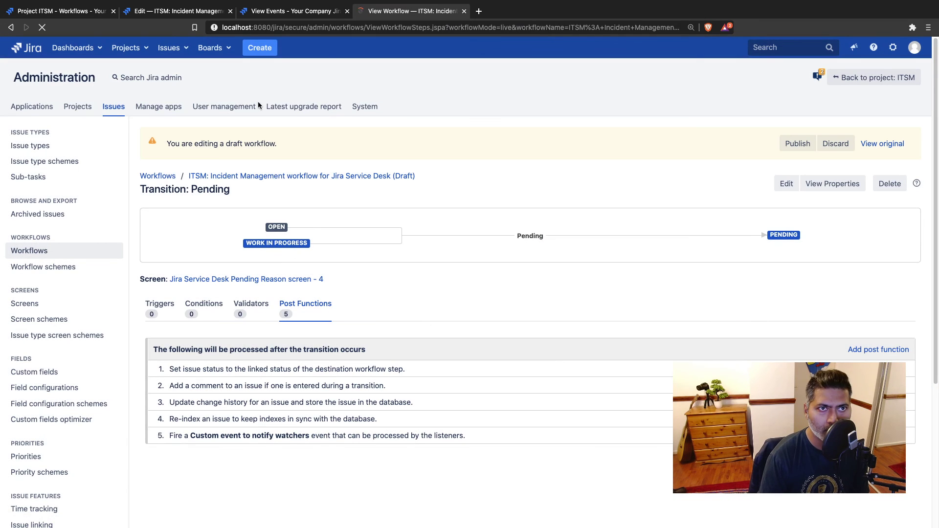
# Reload the View Events page and check the custom event's status and associated workflows against the Generic Event entry.
pyautogui.click(313, 14)
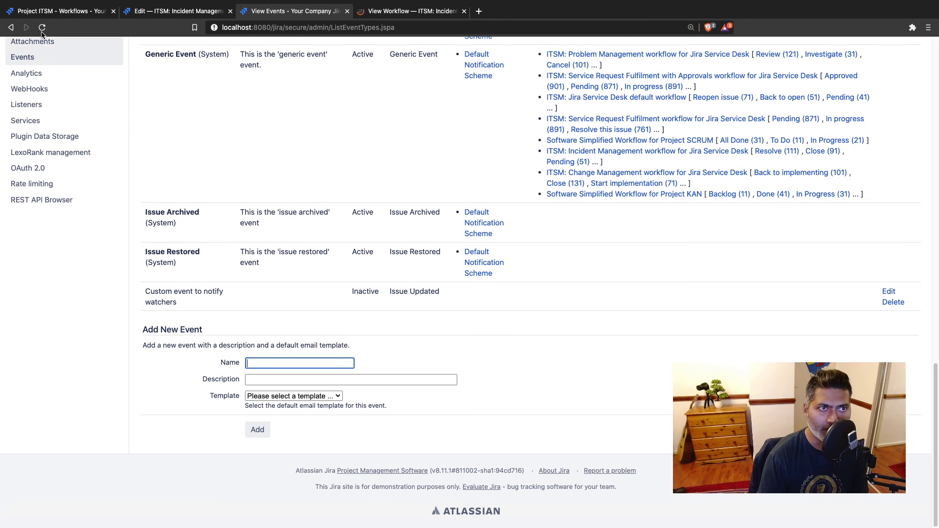
pyautogui.press('super+r')
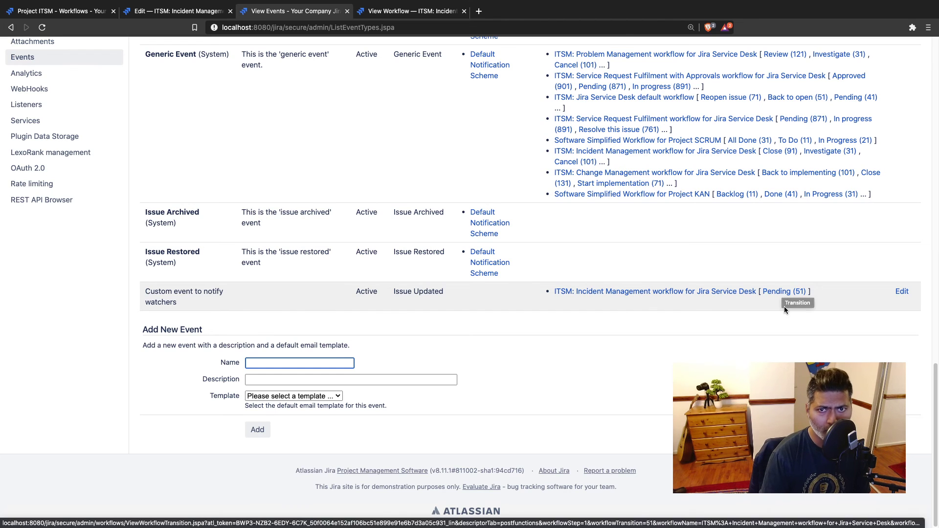
pyautogui.scroll(4, 785, 294)
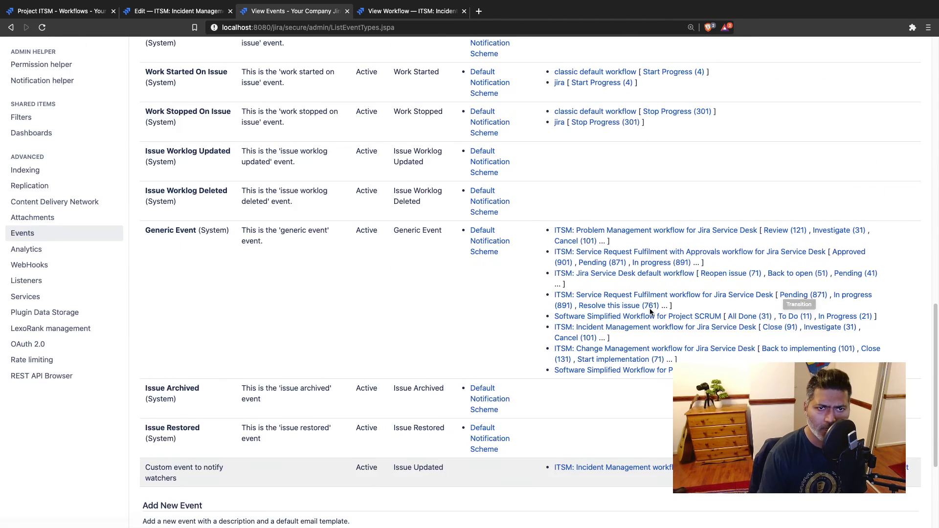
pyautogui.scroll(-4, 785, 294)
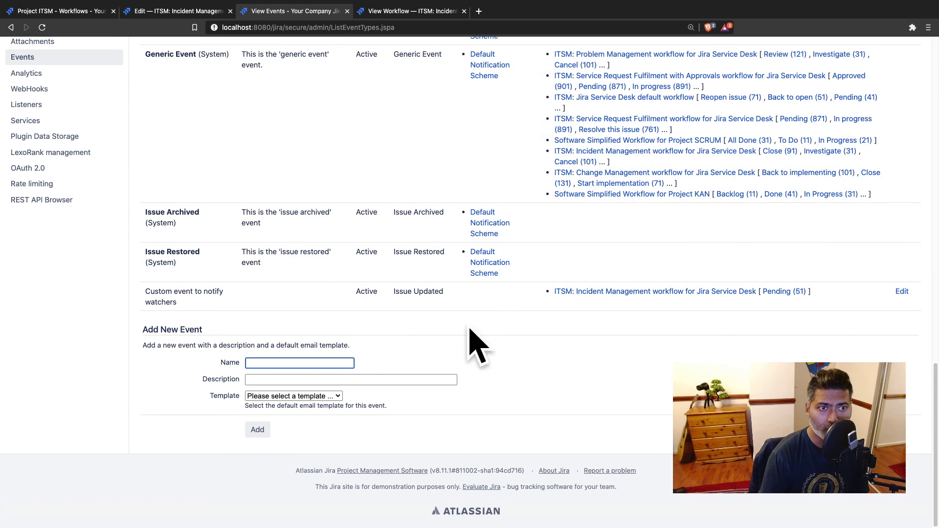
# Return from the published workflow to the ITSM project's Notifications settings and examine the custom event's entry and its recipients.
pyautogui.click(411, 12)
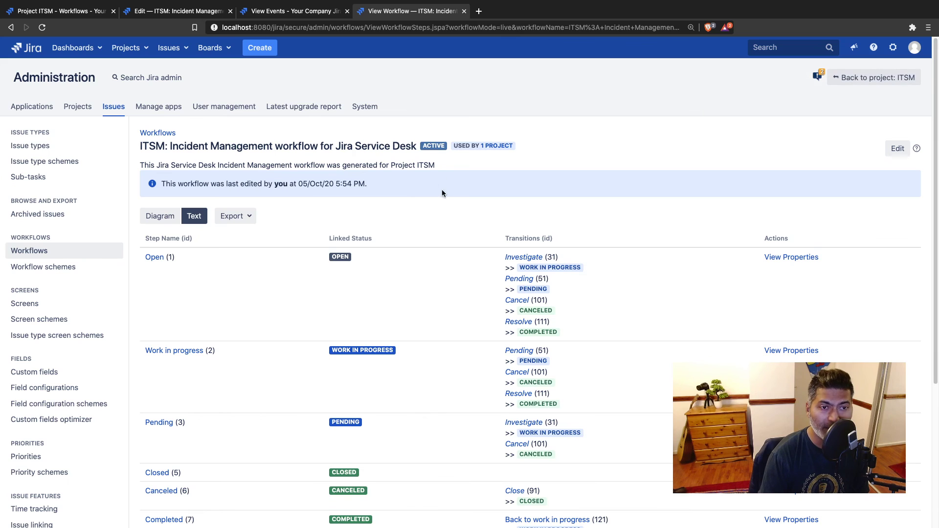
pyautogui.scroll(-3, 446, 191)
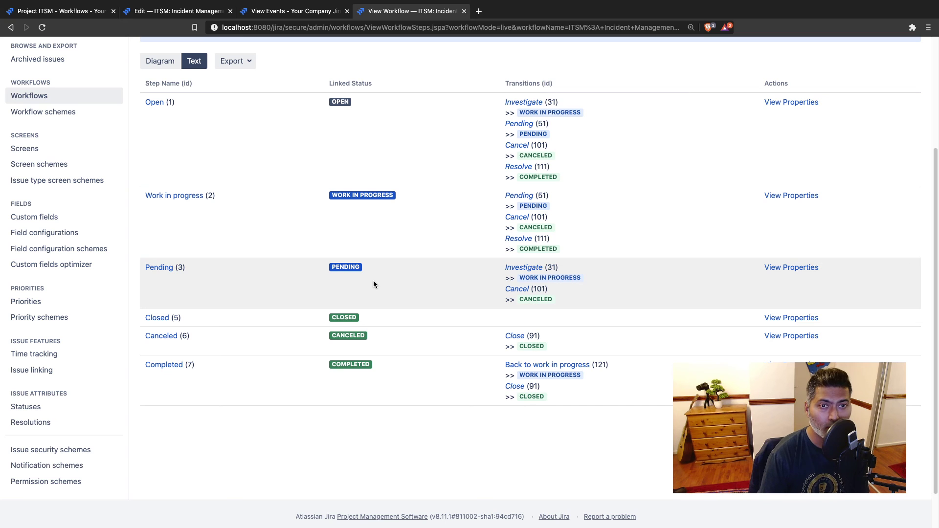
pyautogui.scroll(3, 236, 392)
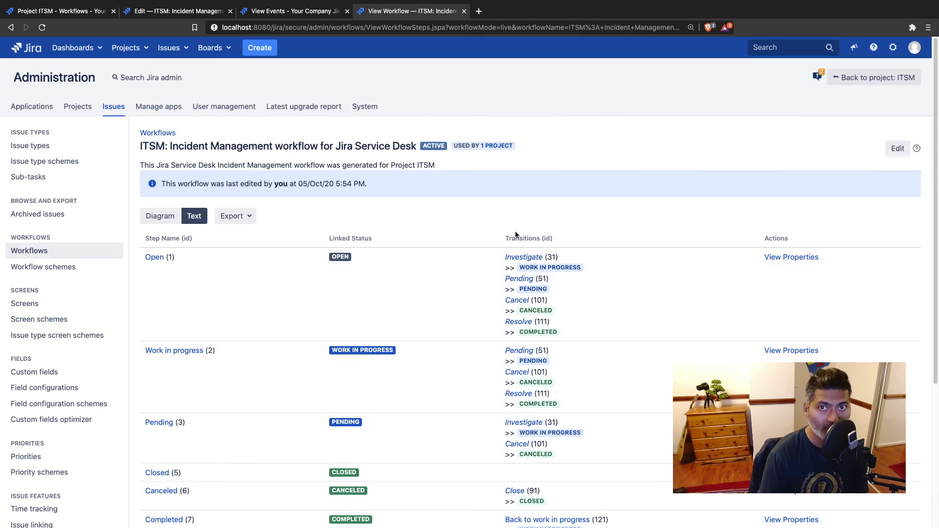
pyautogui.click(857, 78)
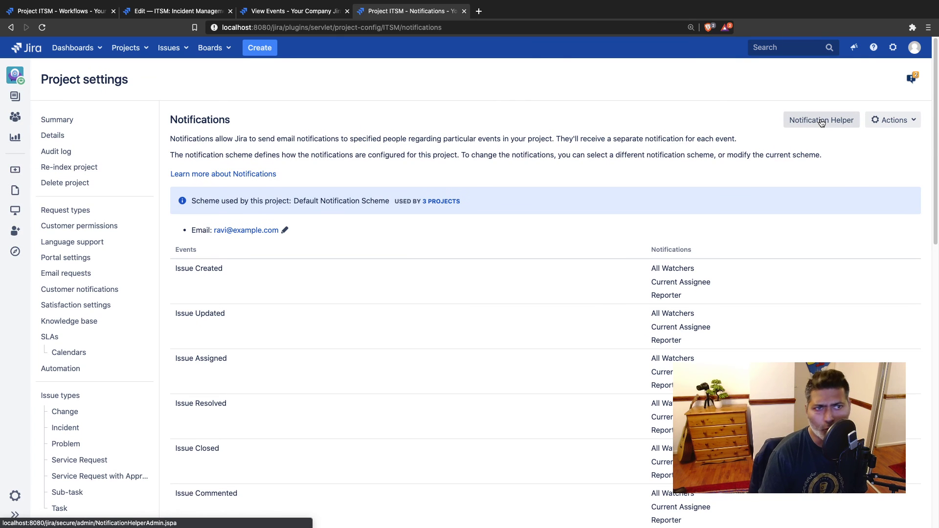
pyautogui.scroll(-15, 661, 204)
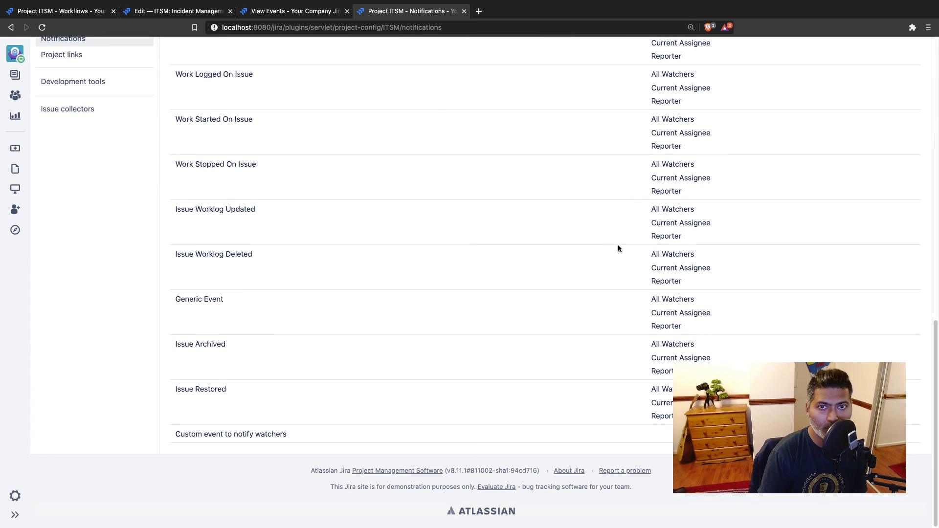
pyautogui.tripleClick(218, 433)
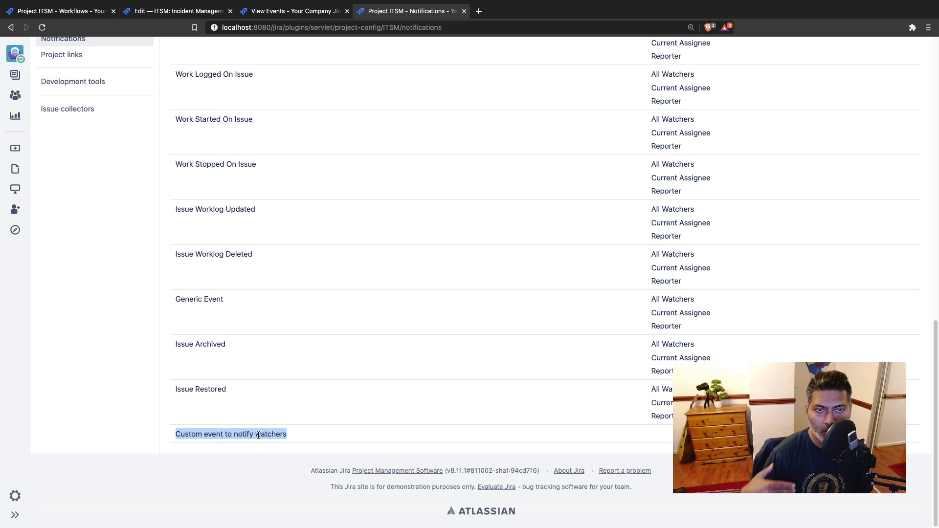
pyautogui.click(659, 437)
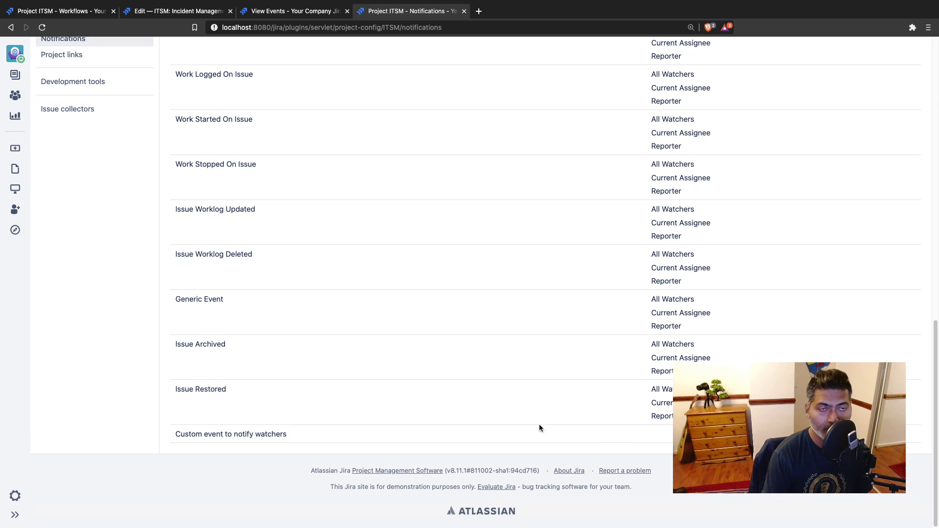